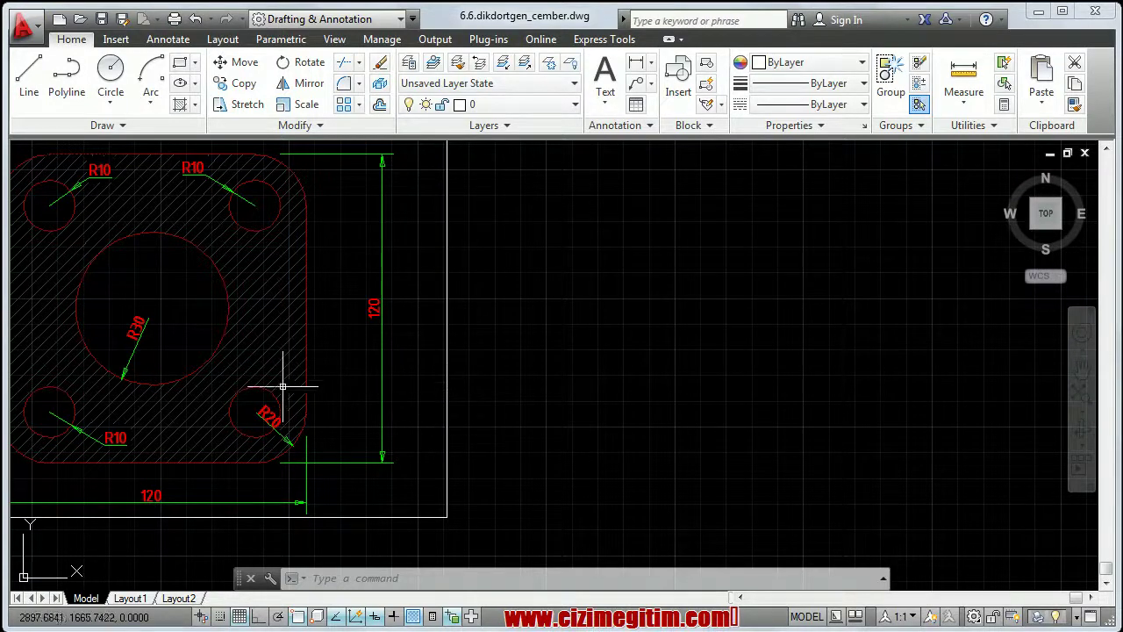
Step: Pan so the hatched 120×120 plate is fully visible with empty space on its right
middle_click_drag(577, 434, 603, 433)
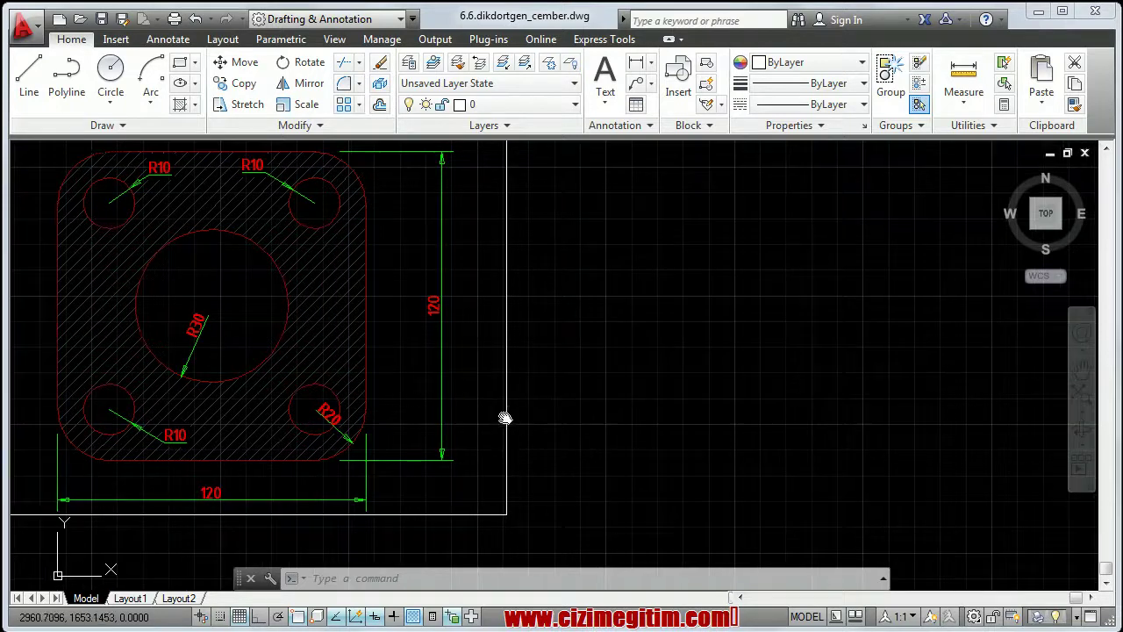
middle_click_drag(582, 419, 608, 441)
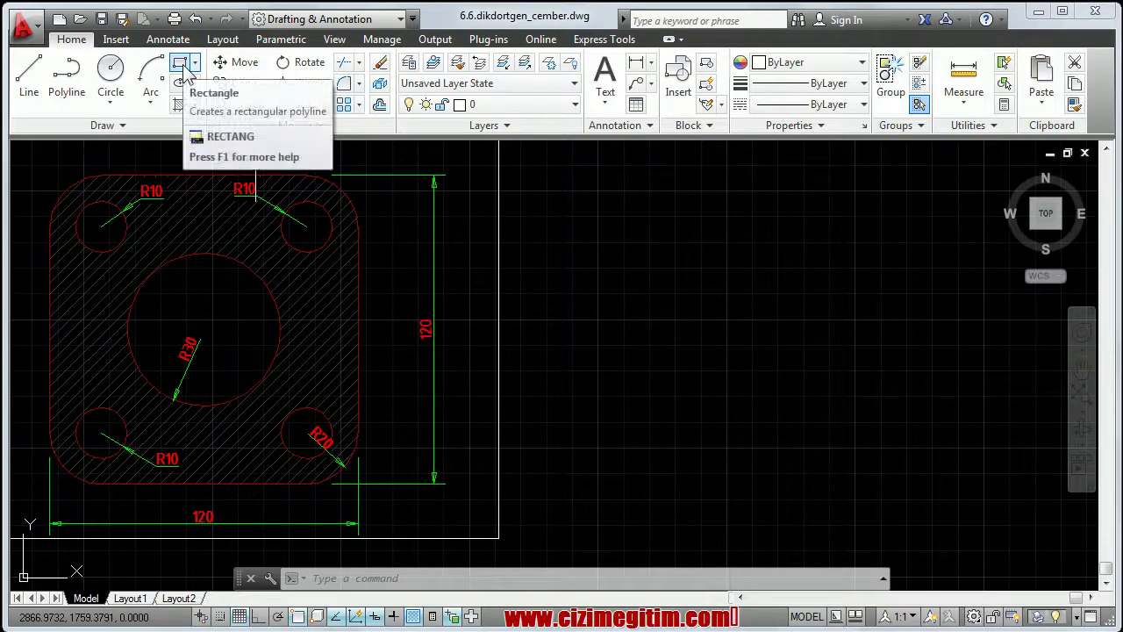
mouse_move(180, 62)
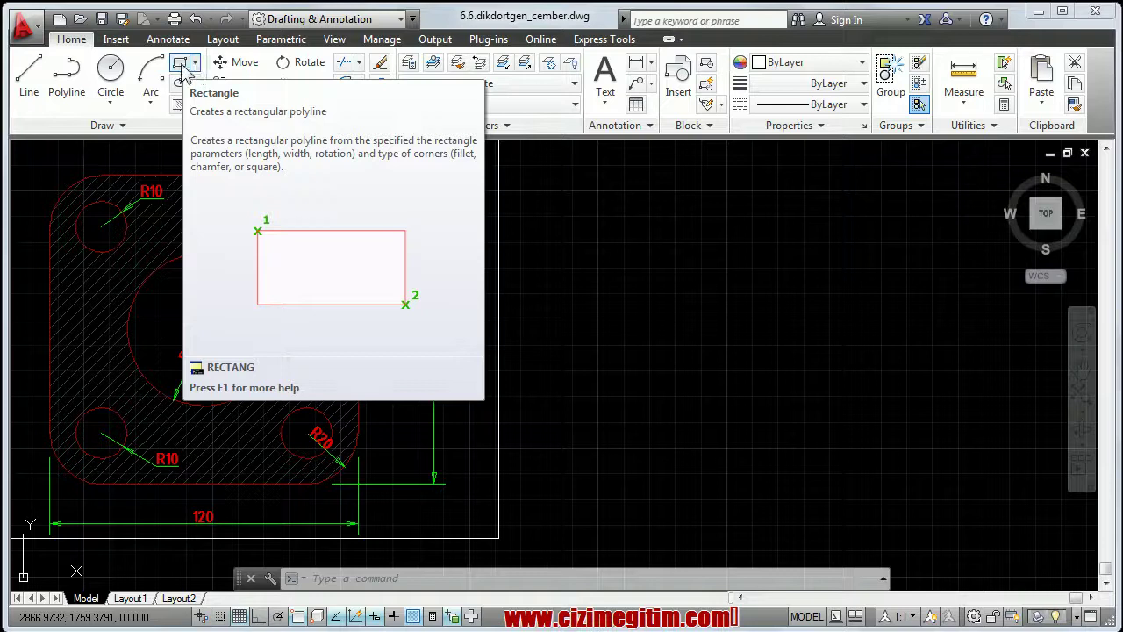
Step: Draw a roughly square rectangle with REC, placing both corners right of the plate
left_click(180, 65)
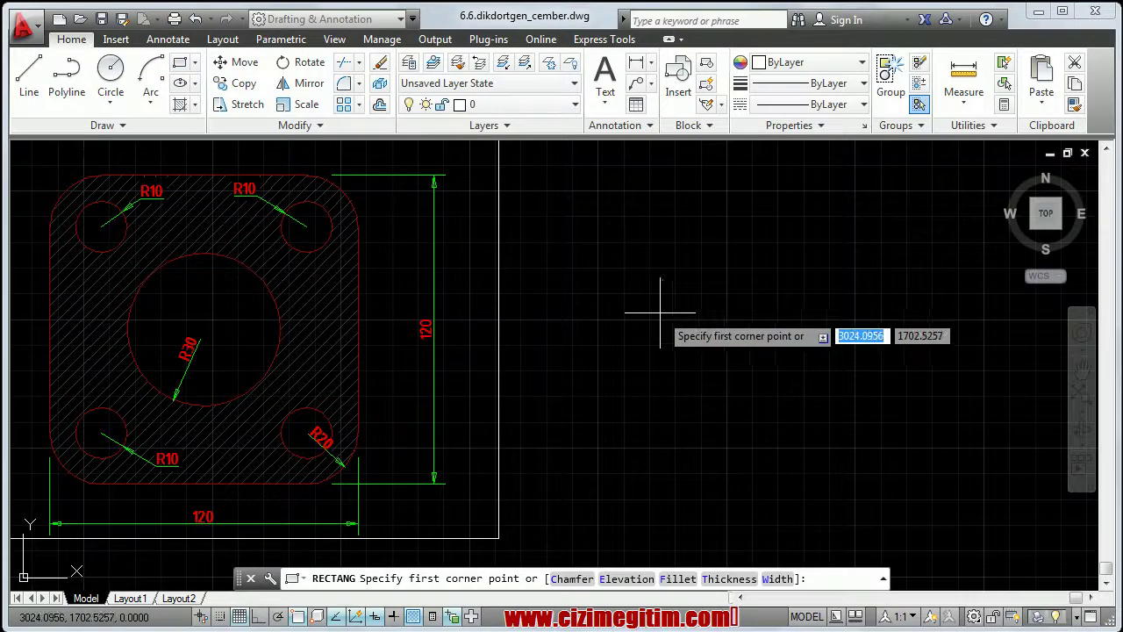
key("Escape")
type("REC")
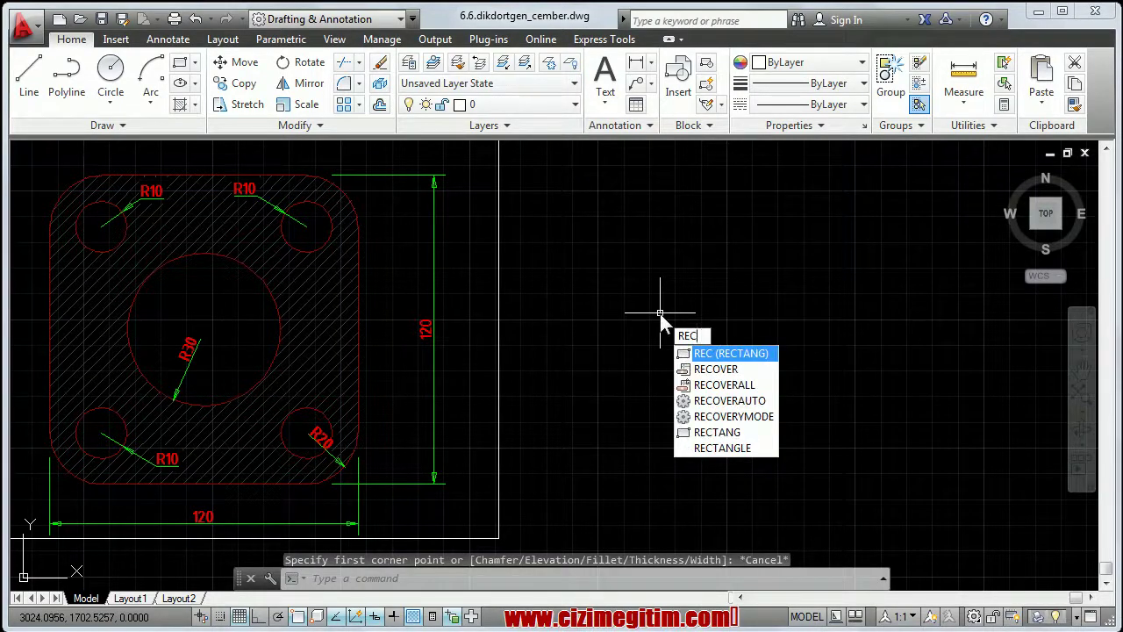
key("Return")
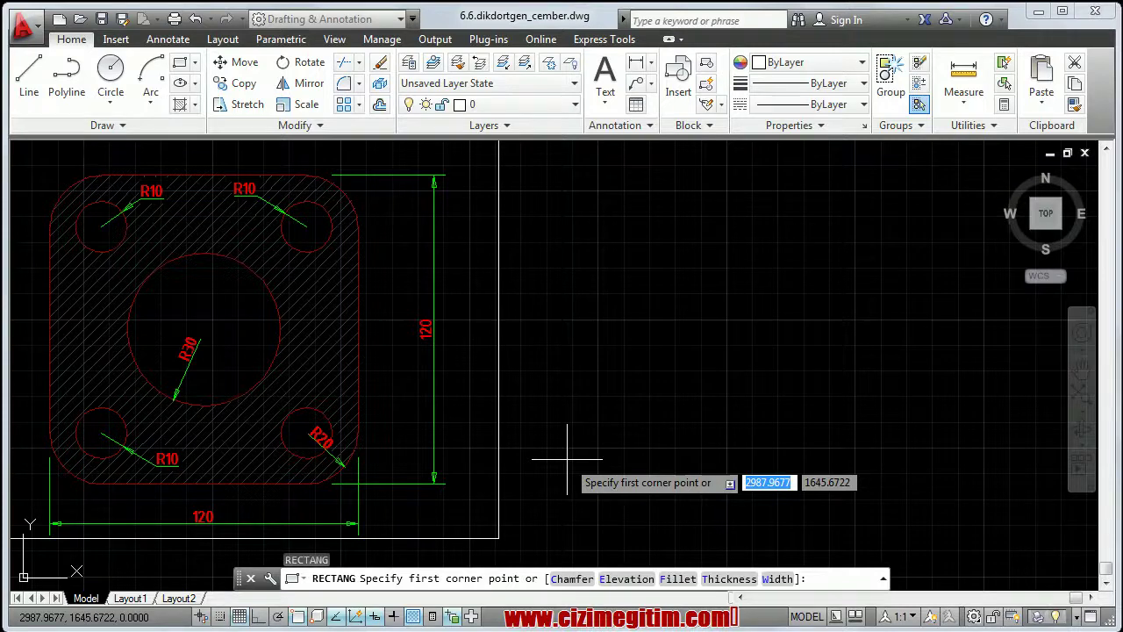
left_click(558, 490)
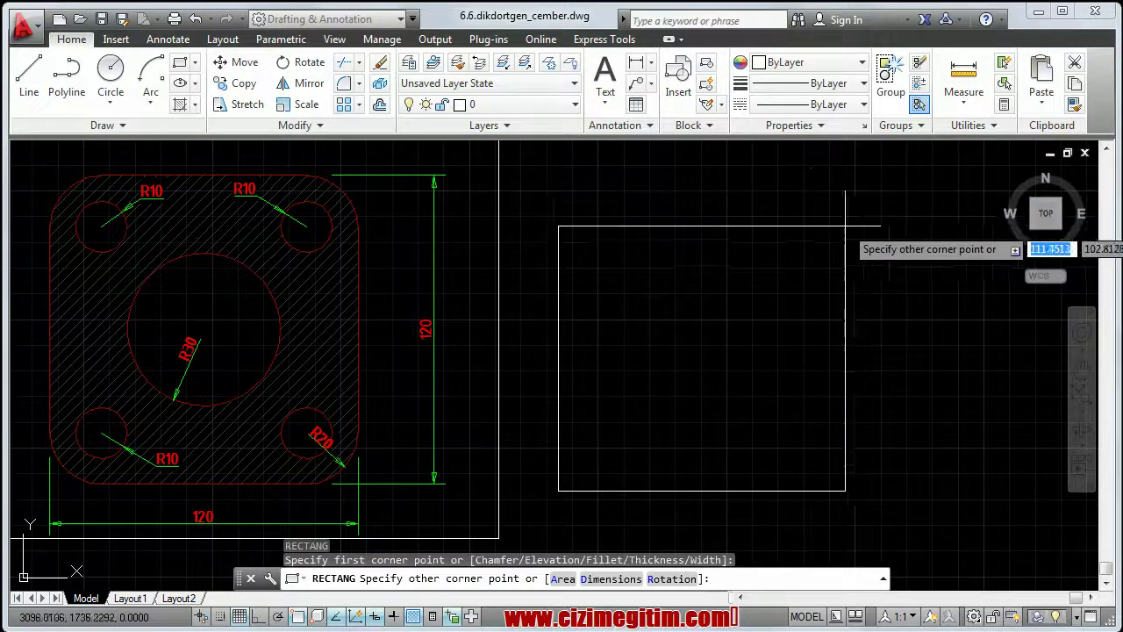
left_click(831, 243)
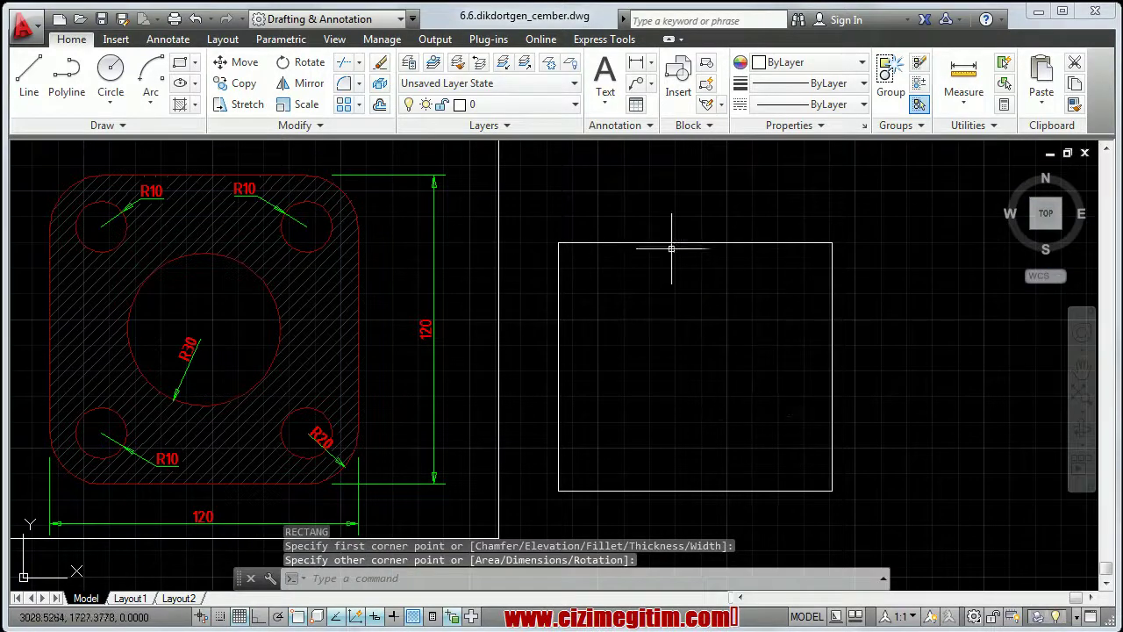
Step: Select the rectangle and stretch its top-right corner grip by 90
left_click(727, 243)
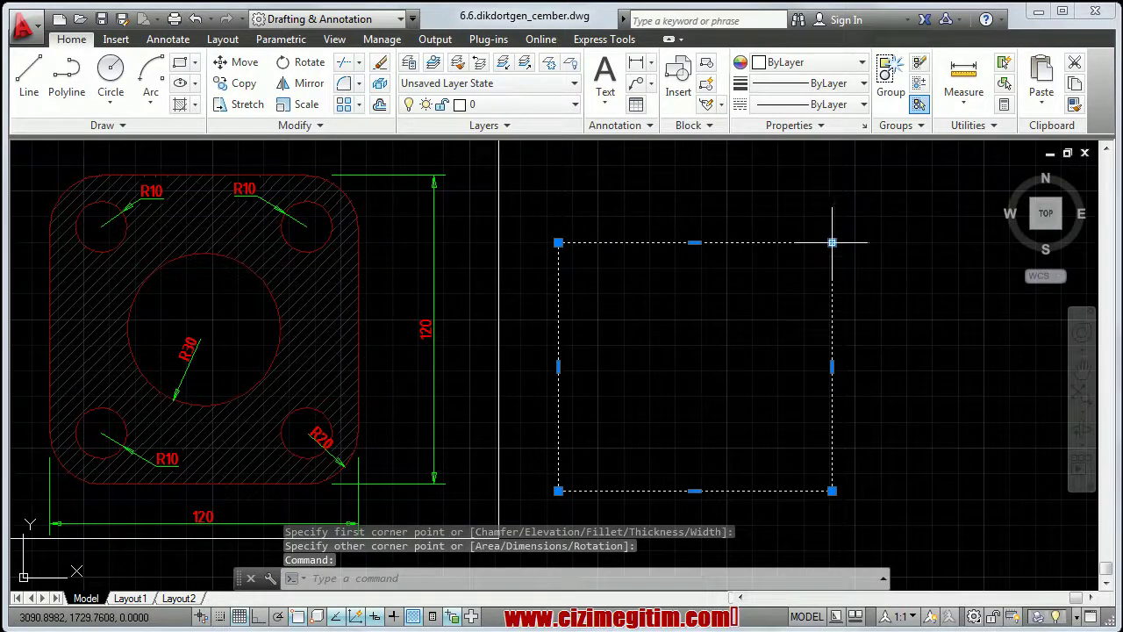
mouse_move(832, 243)
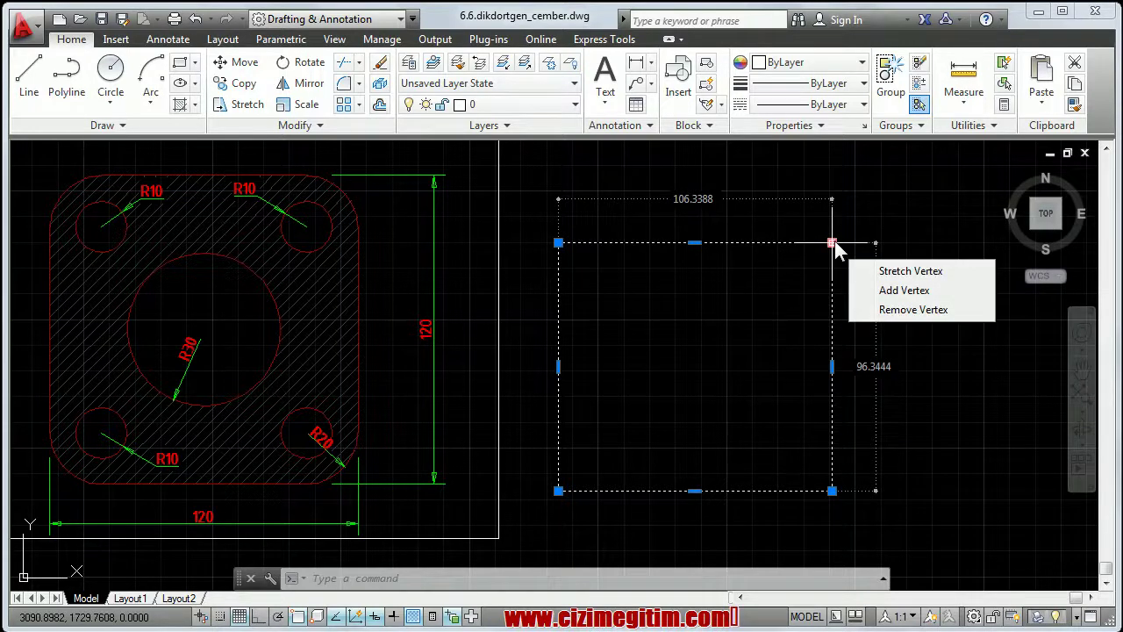
left_click(832, 243)
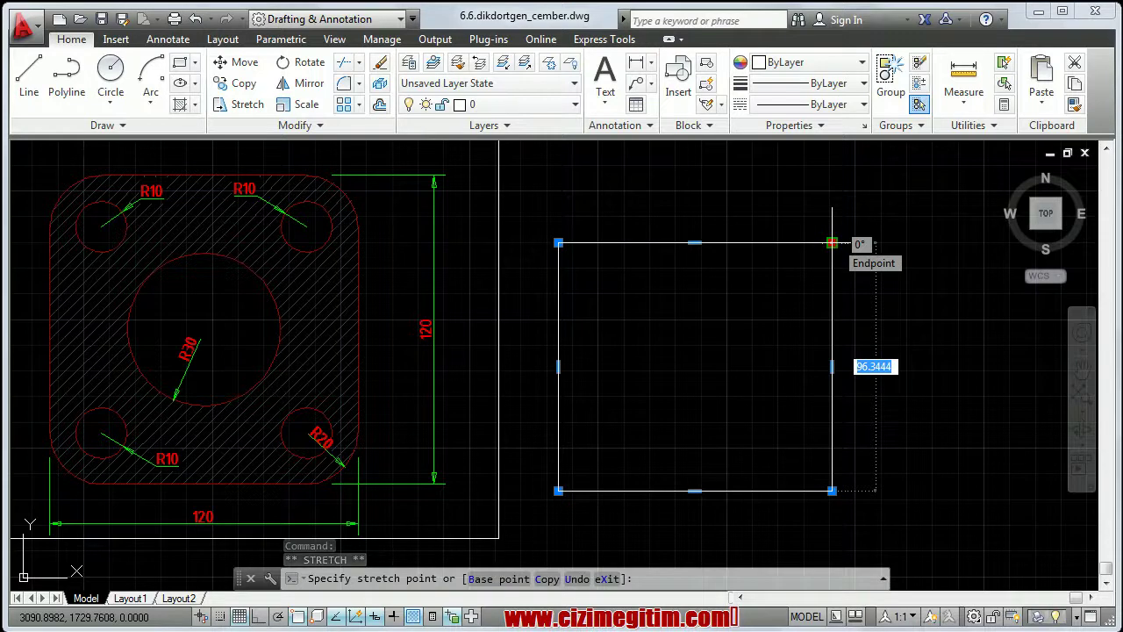
type("90")
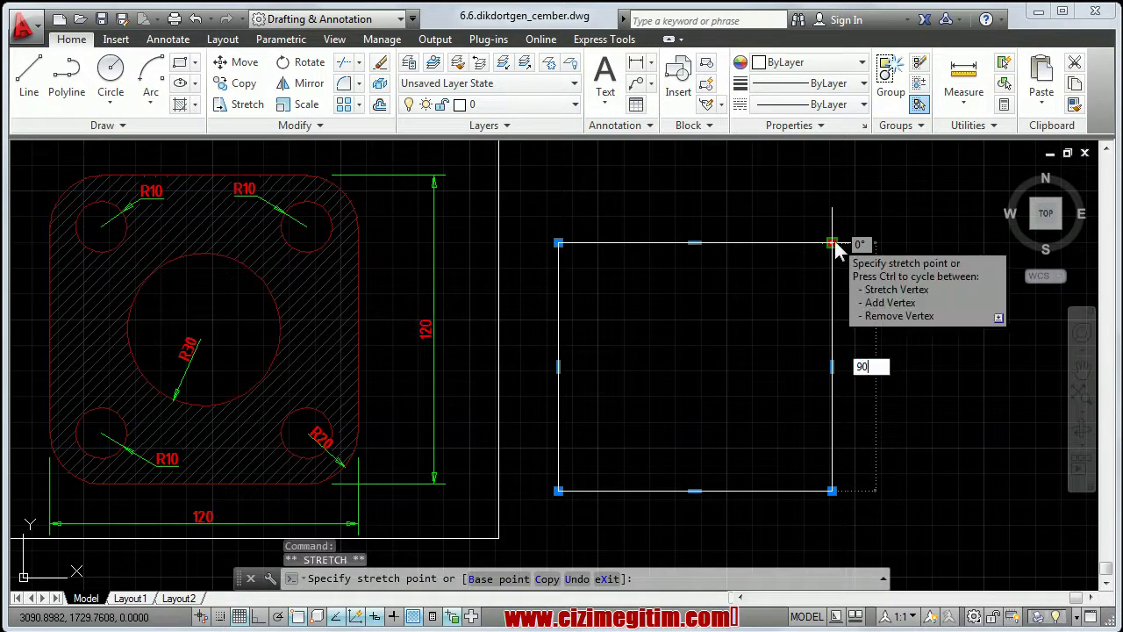
key("Return")
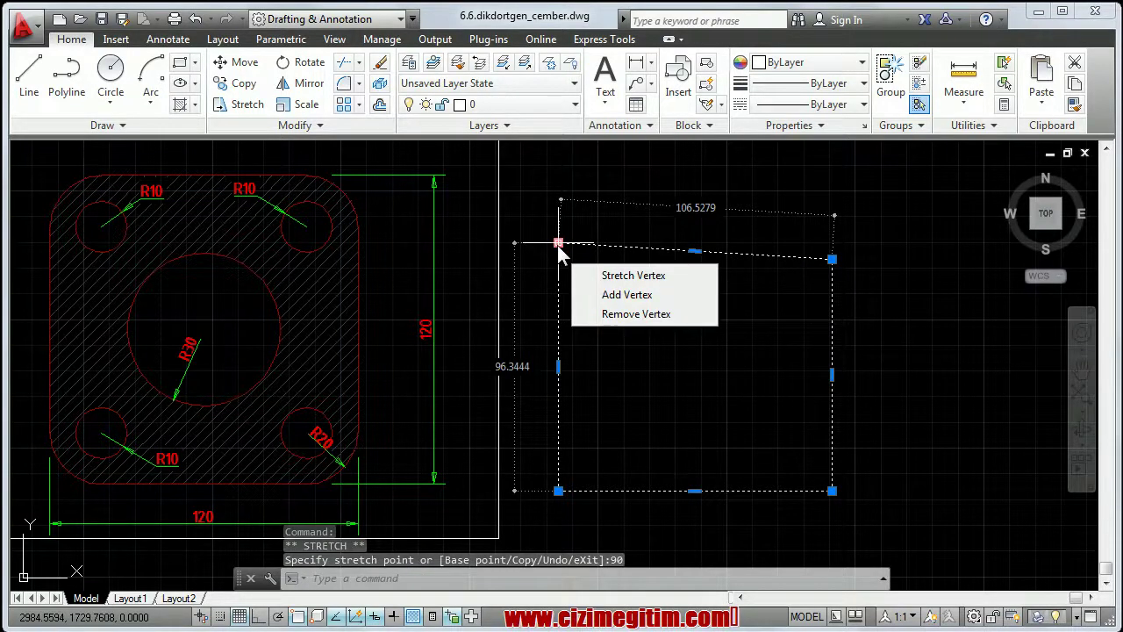
left_click(558, 242)
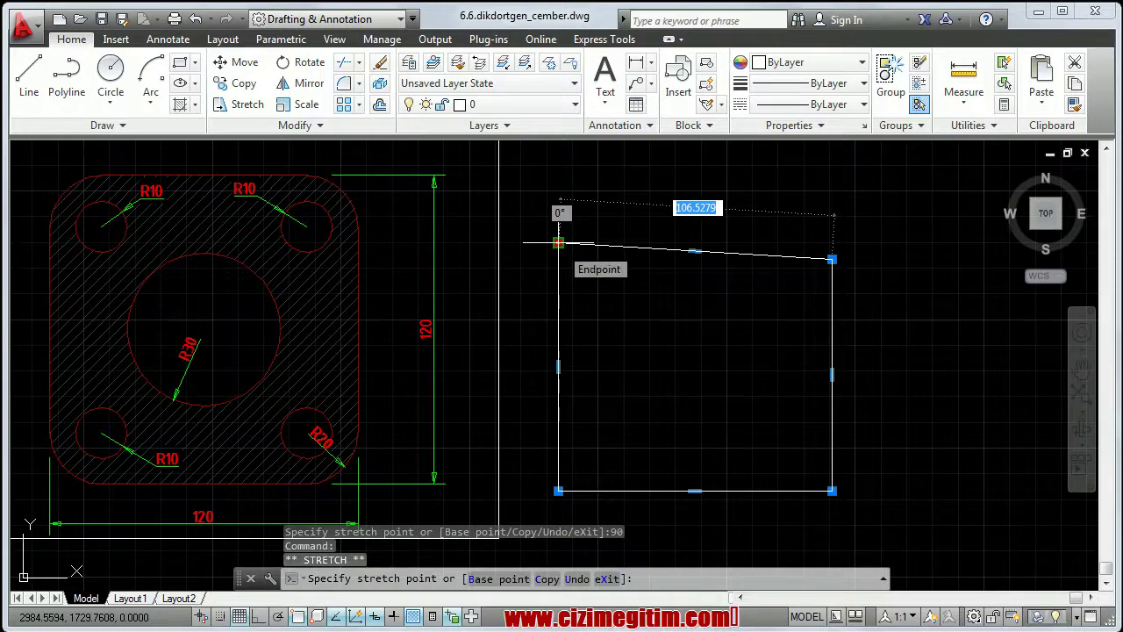
key("Escape")
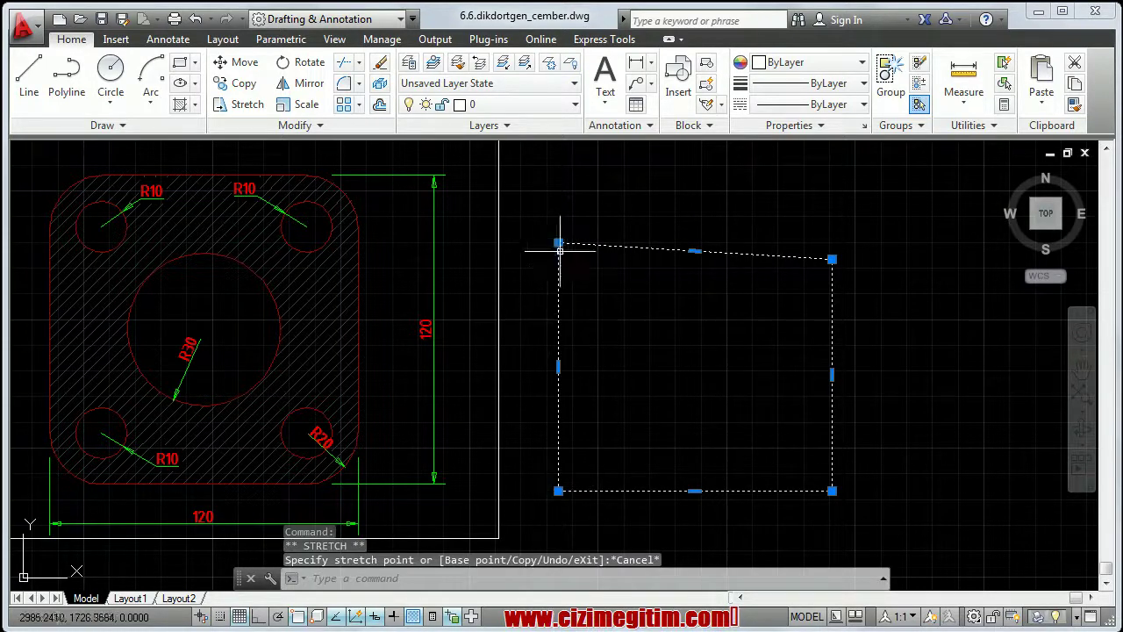
Step: Stretch the rectangle's top-left corner grip, moving it by 100
left_click(558, 242)
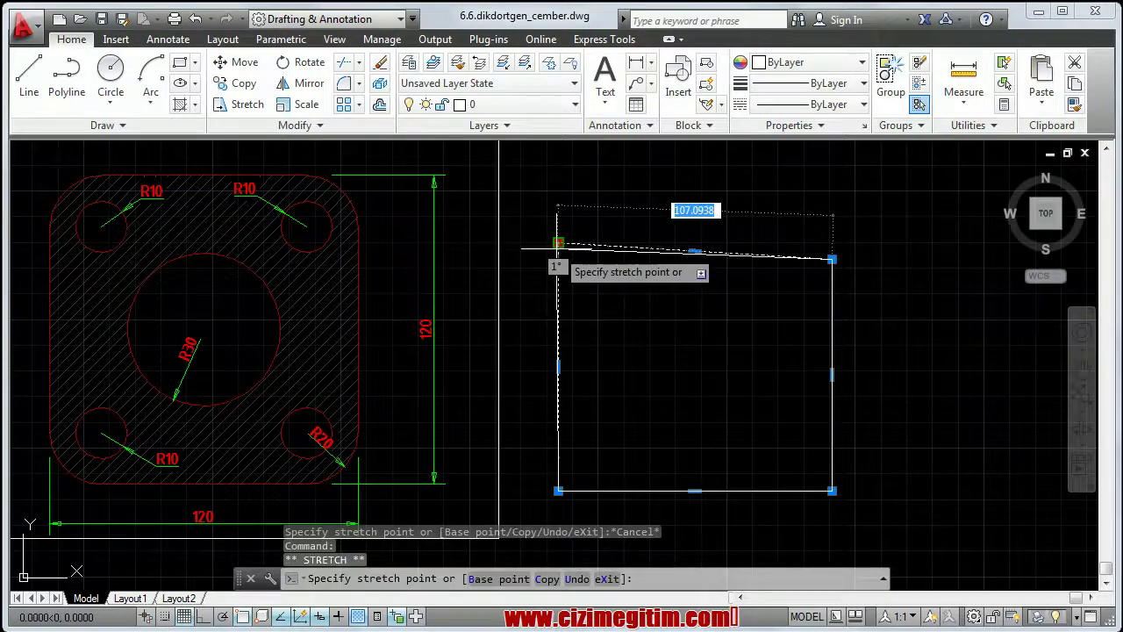
key("Escape")
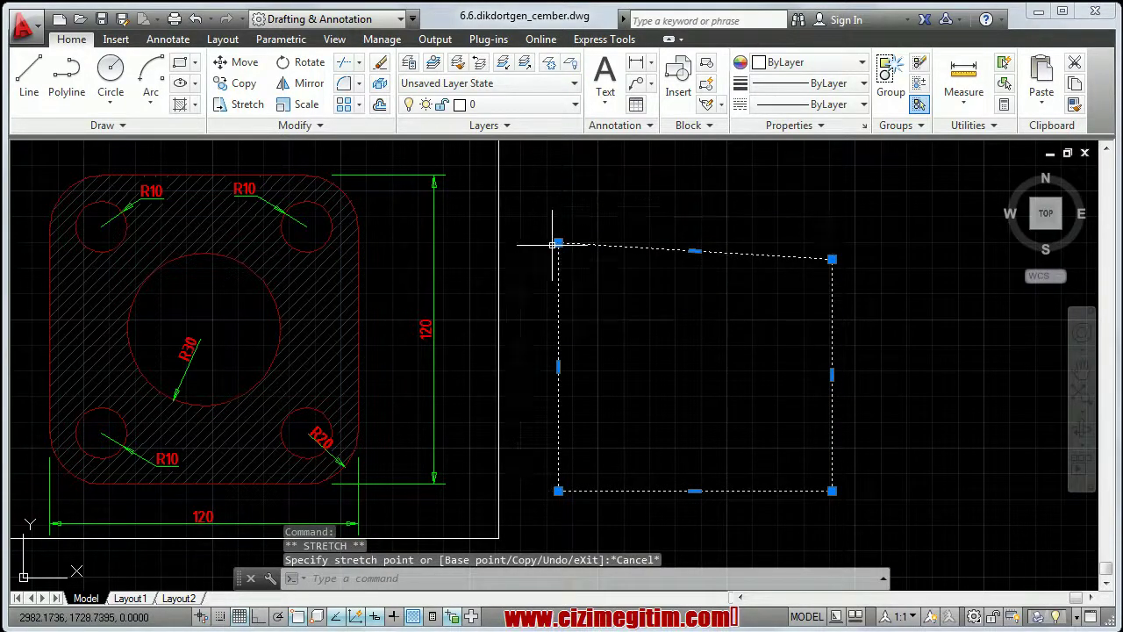
left_click(558, 242)
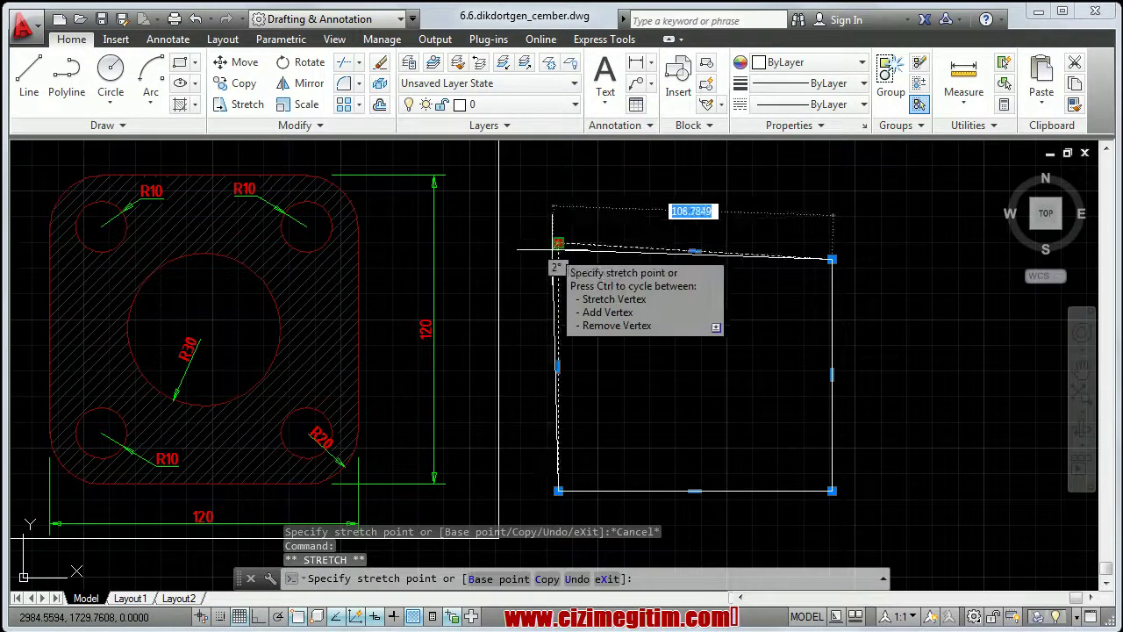
left_click(558, 260)
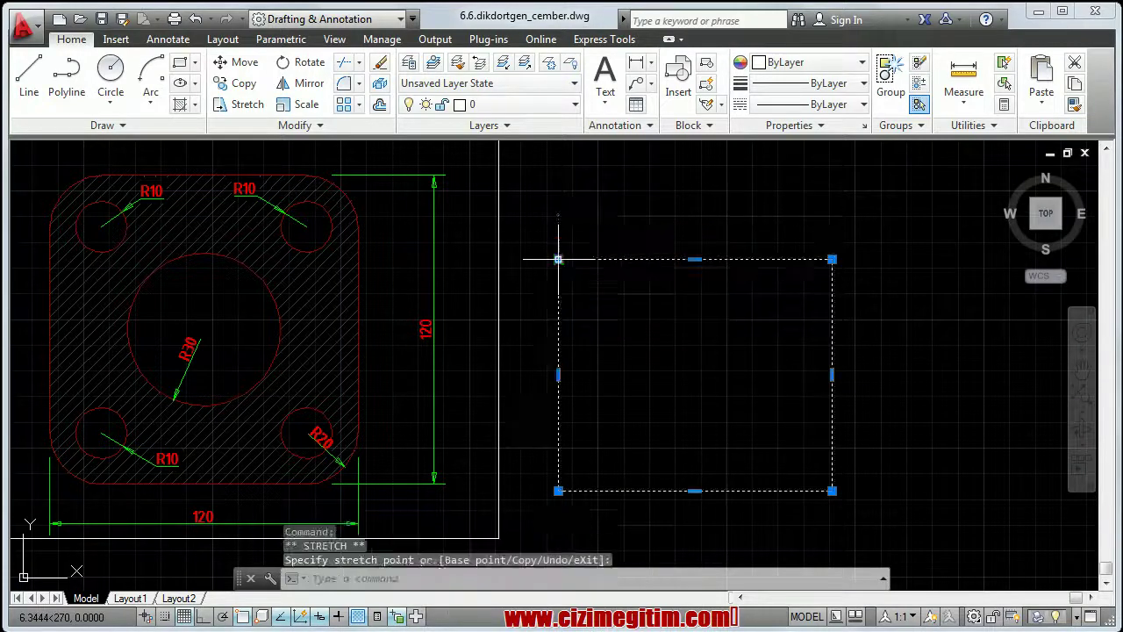
key("Escape")
left_click(558, 260)
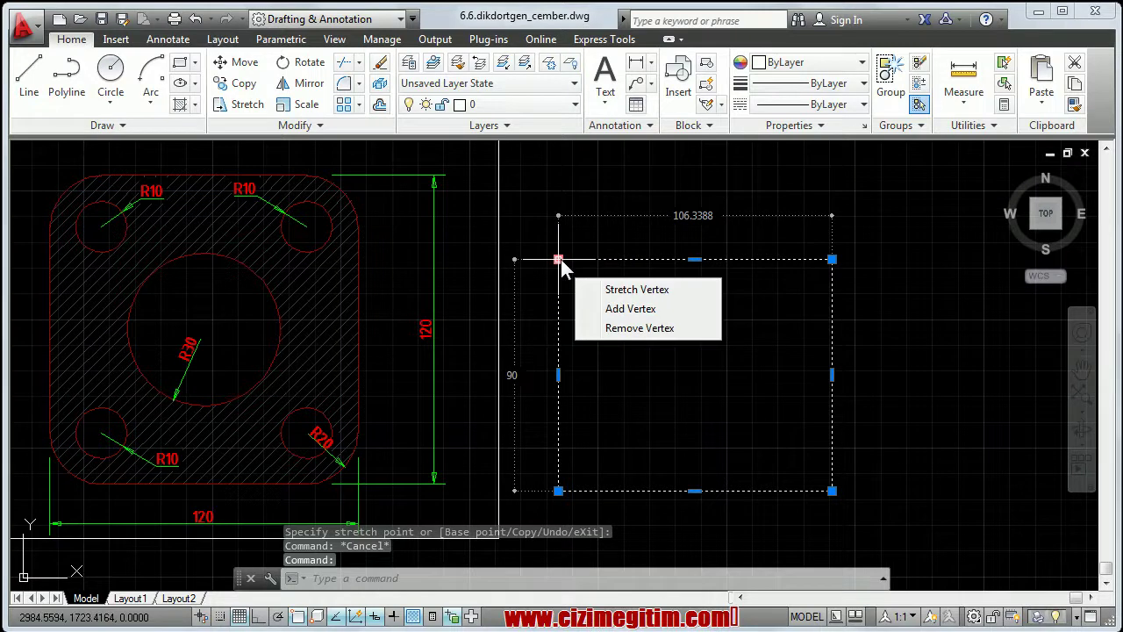
left_click(559, 259)
type("100")
key("Return")
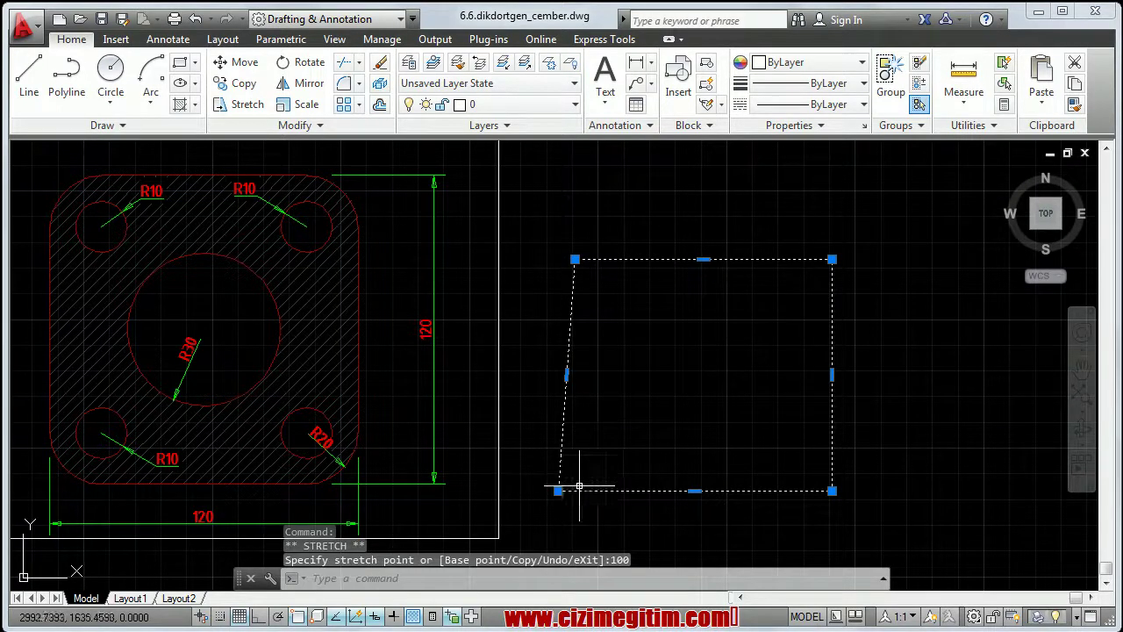
Step: Shift the bottom-left corner grip, then window-select the rectangle and delete it
left_click(558, 490)
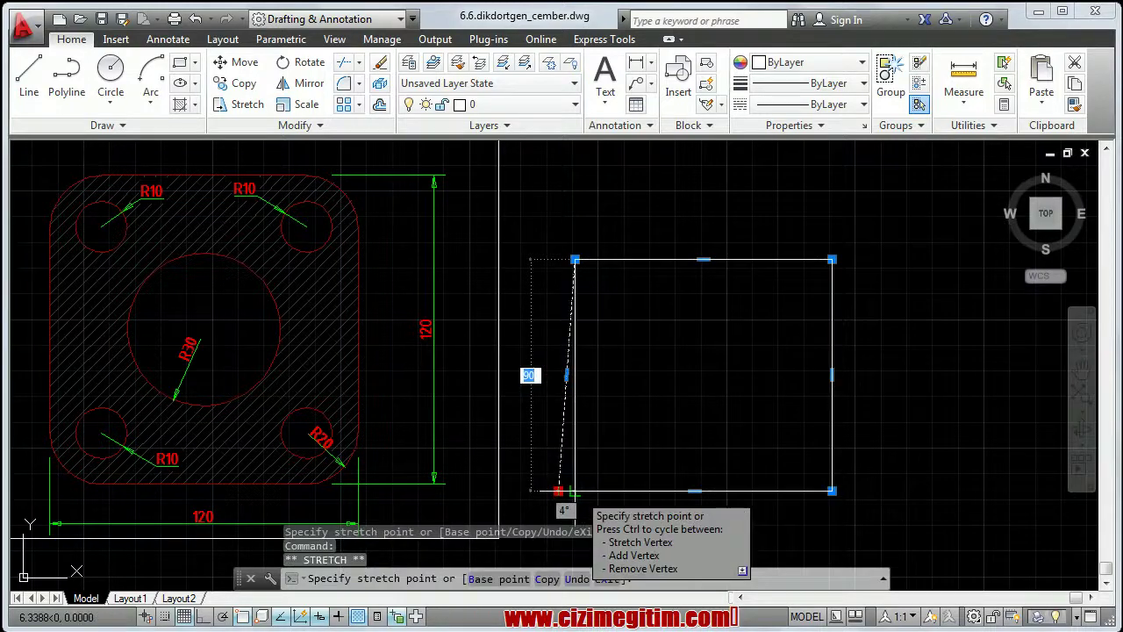
left_click(575, 490)
key("Escape")
left_click(621, 228)
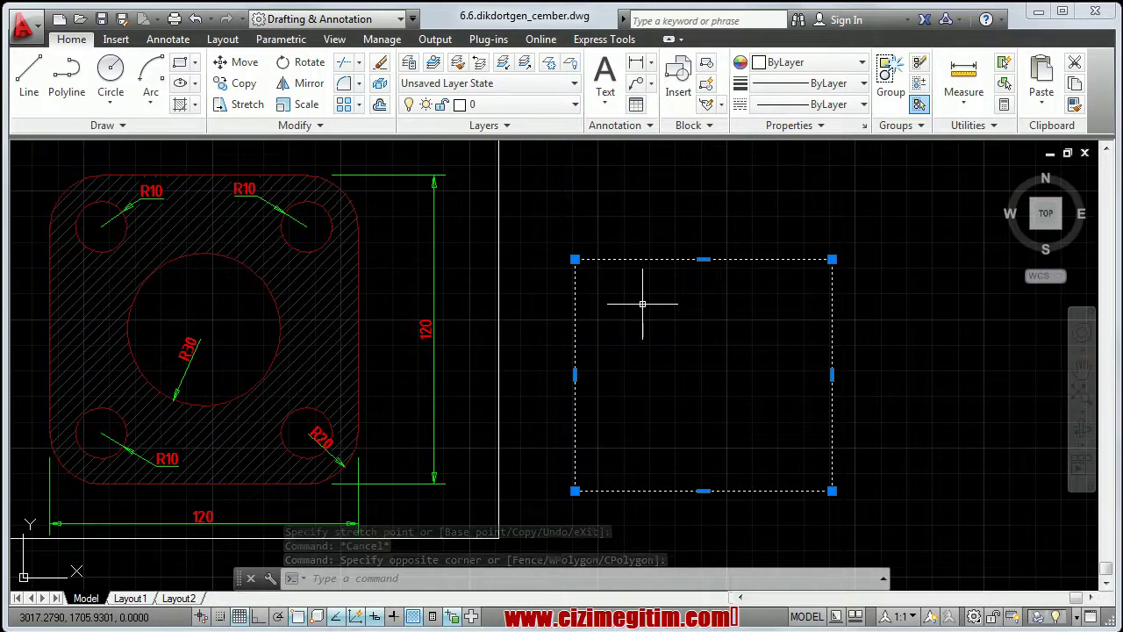
key("Delete")
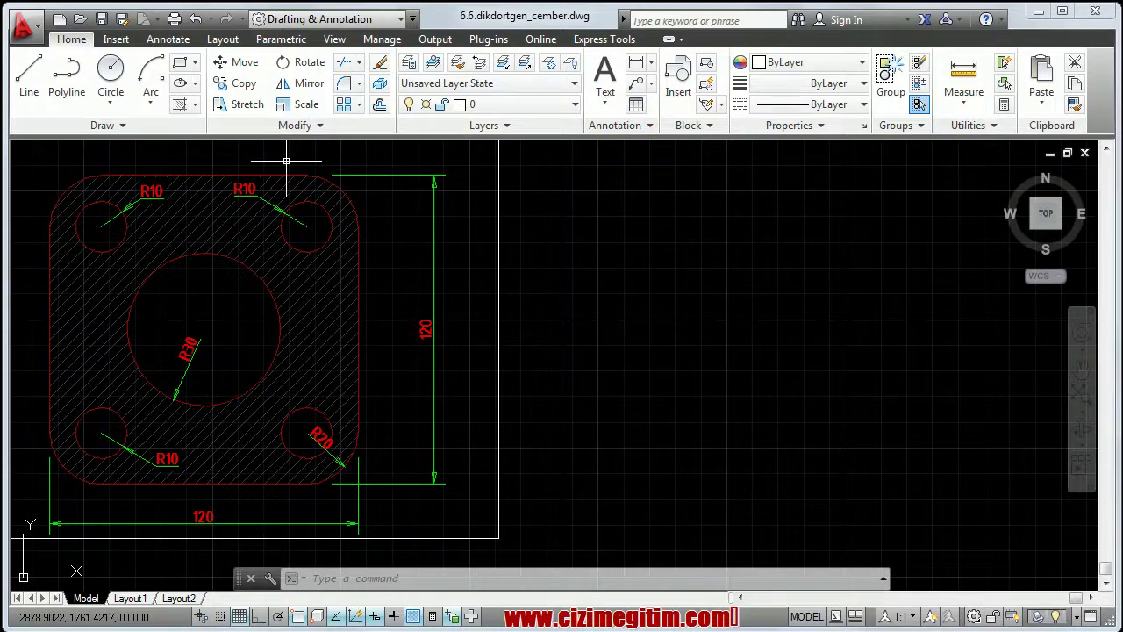
left_click(180, 64)
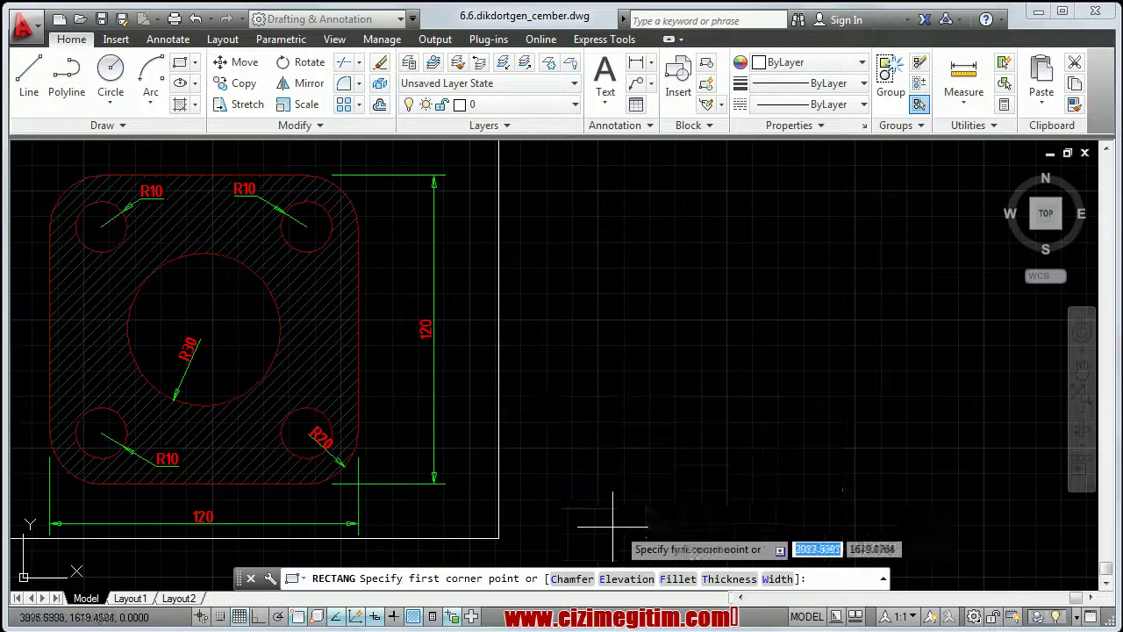
left_click(565, 487)
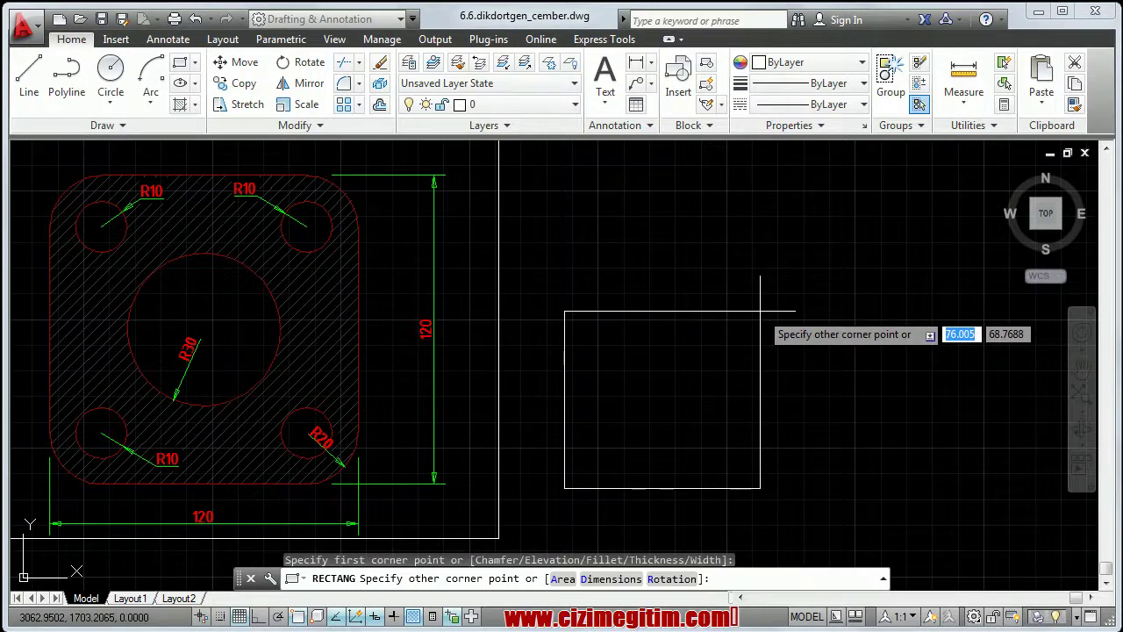
key("Escape")
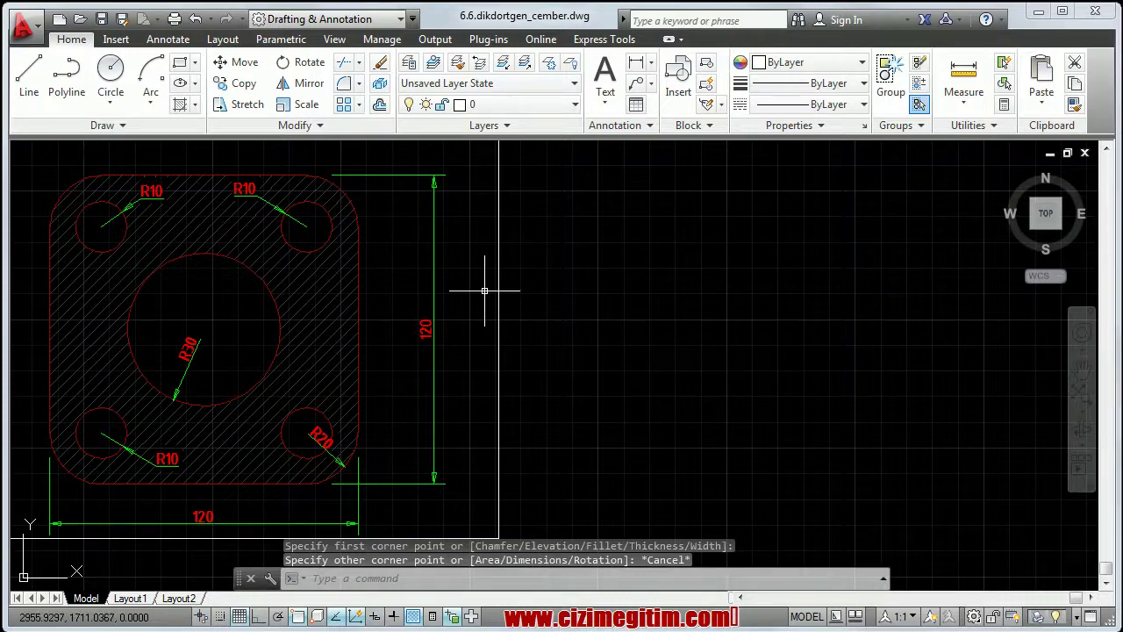
left_click(180, 62)
left_click(587, 486)
type("@50,100")
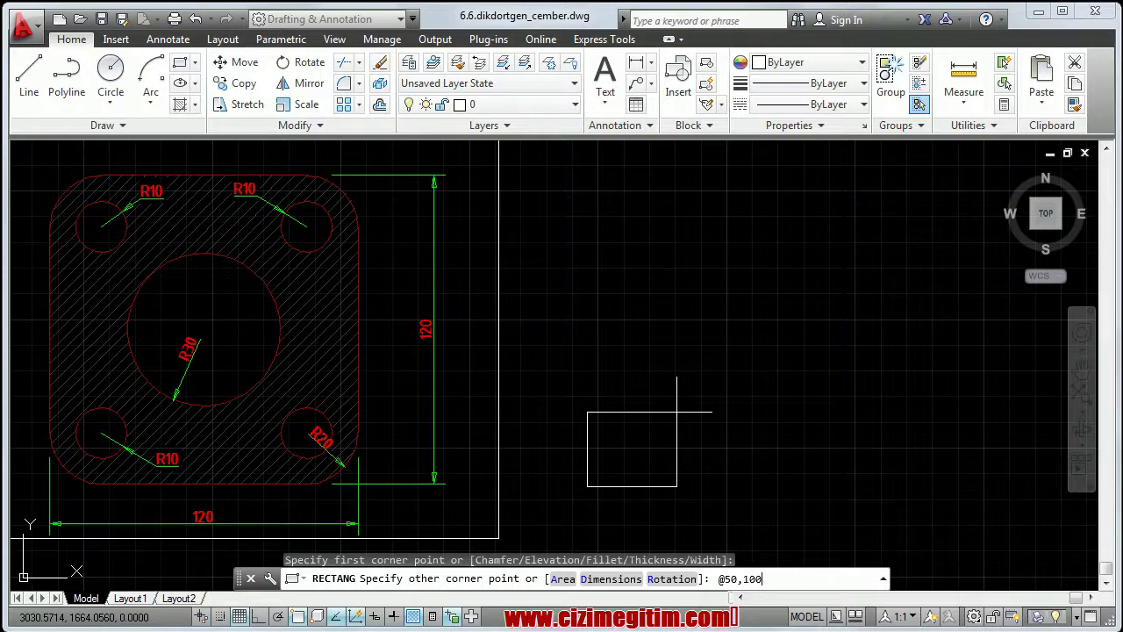
key("Return")
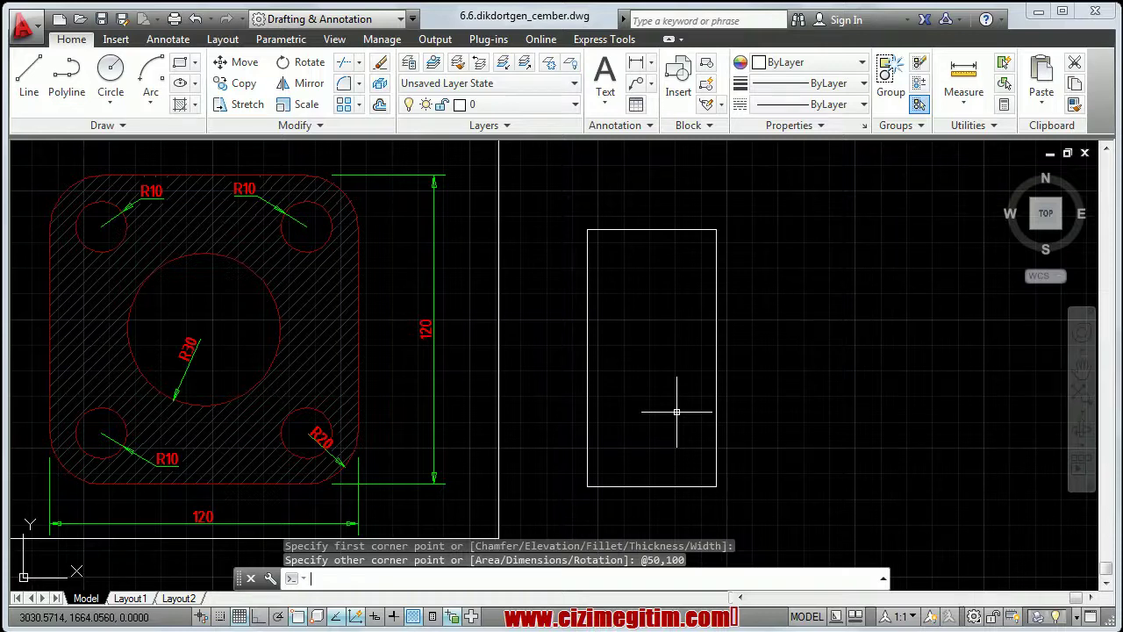
left_click(677, 411)
left_click(668, 404)
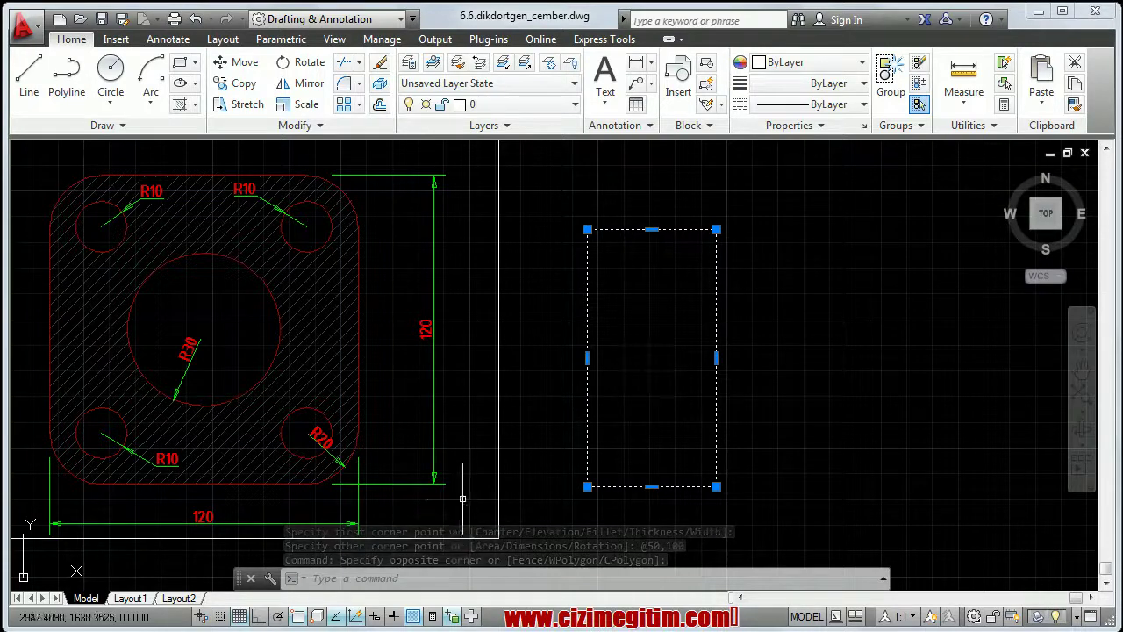
Step: Delete the selected 50×100 rectangle, then start and cancel another REC command
key("Delete")
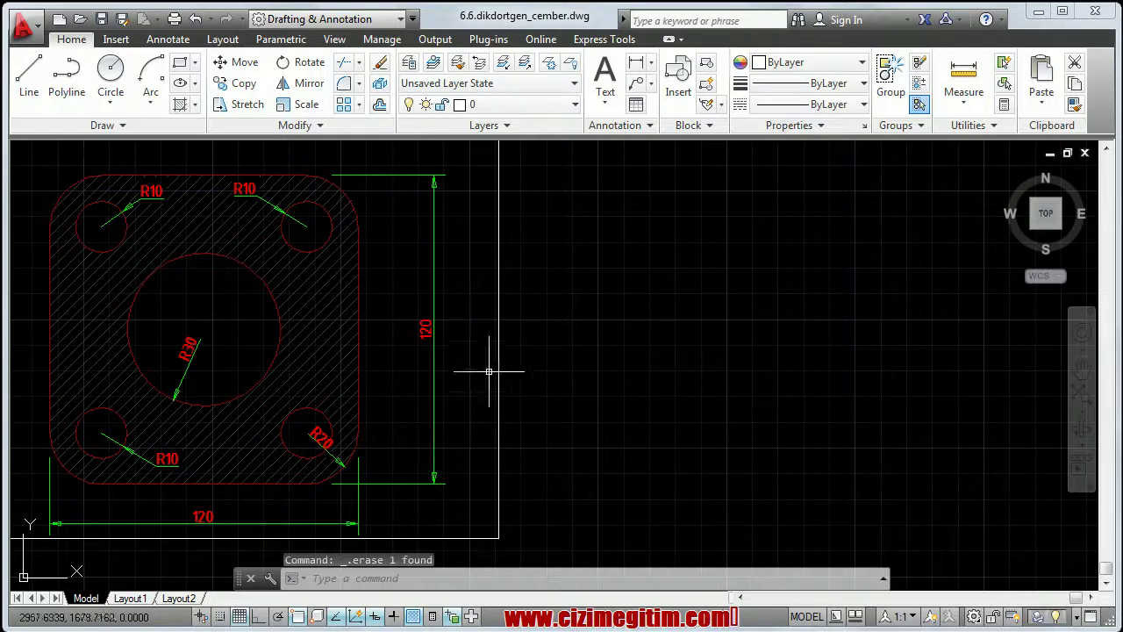
type("R")
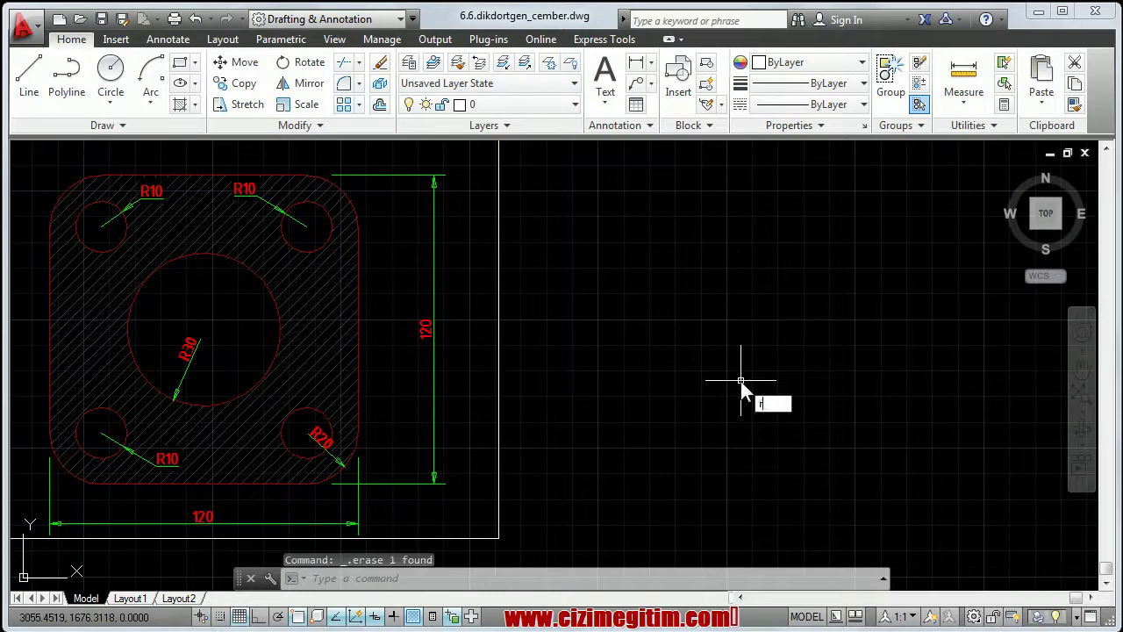
type("E")
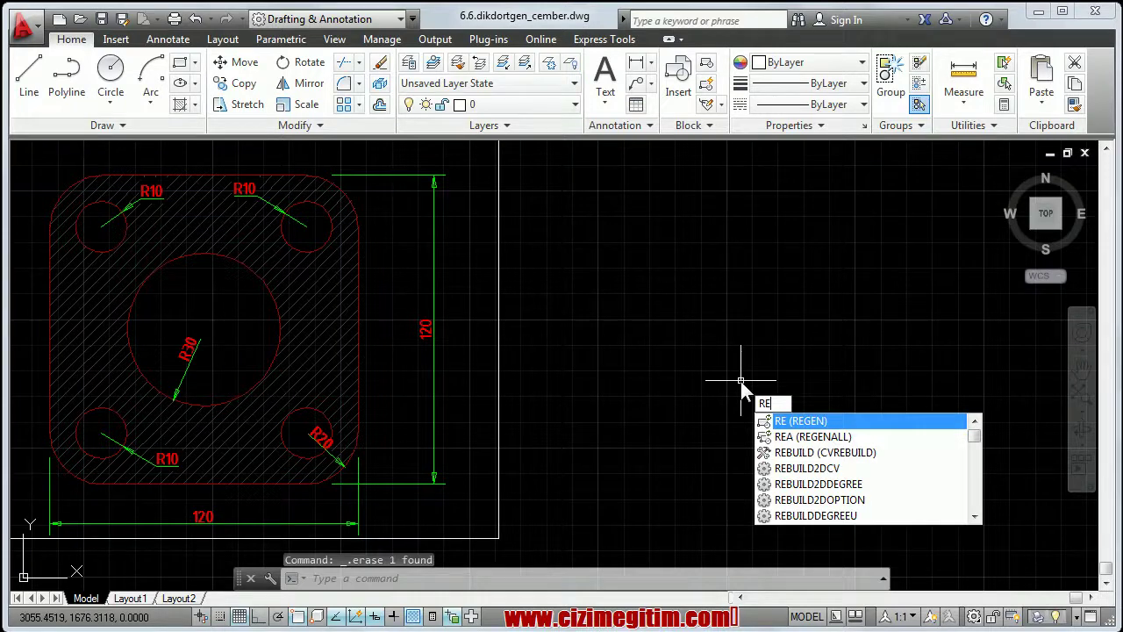
type("C")
key("Return")
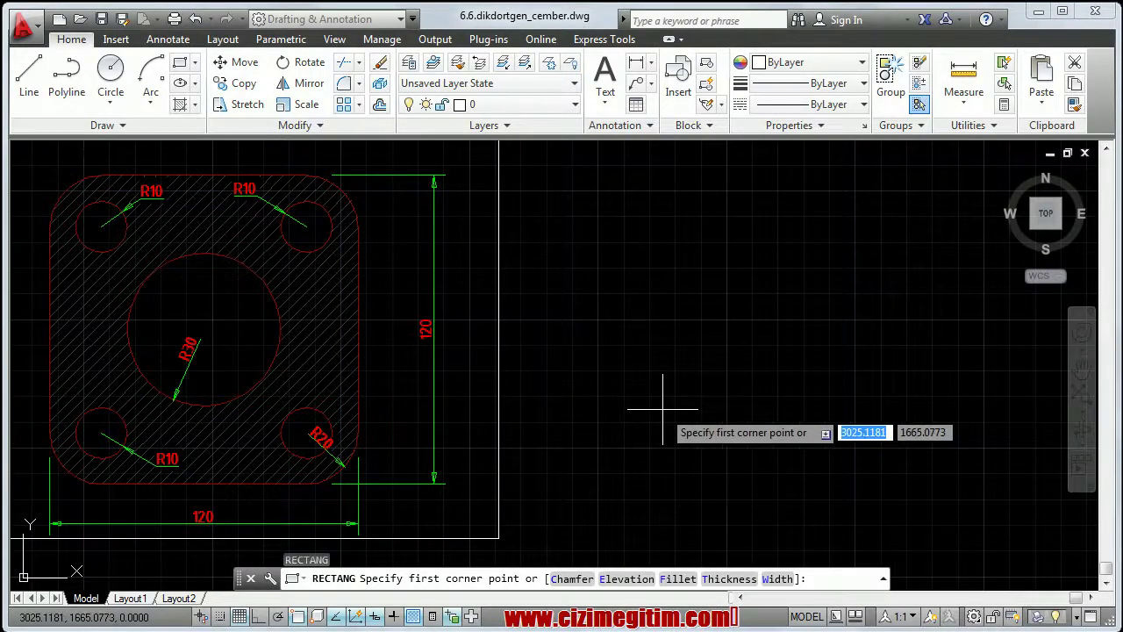
key("Escape")
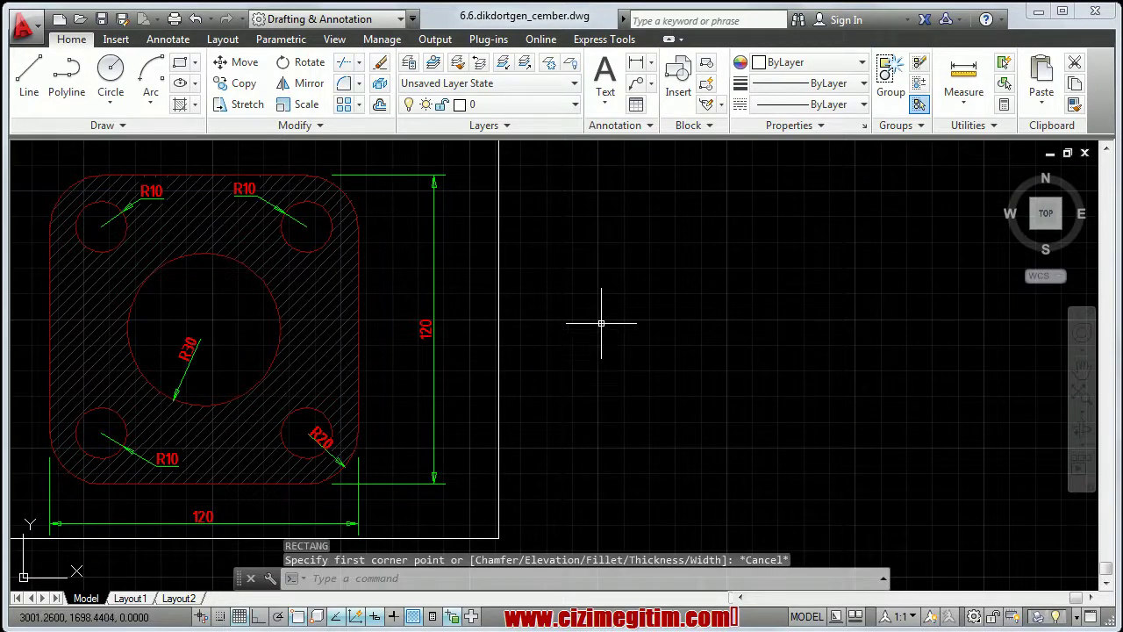
right_click(604, 331)
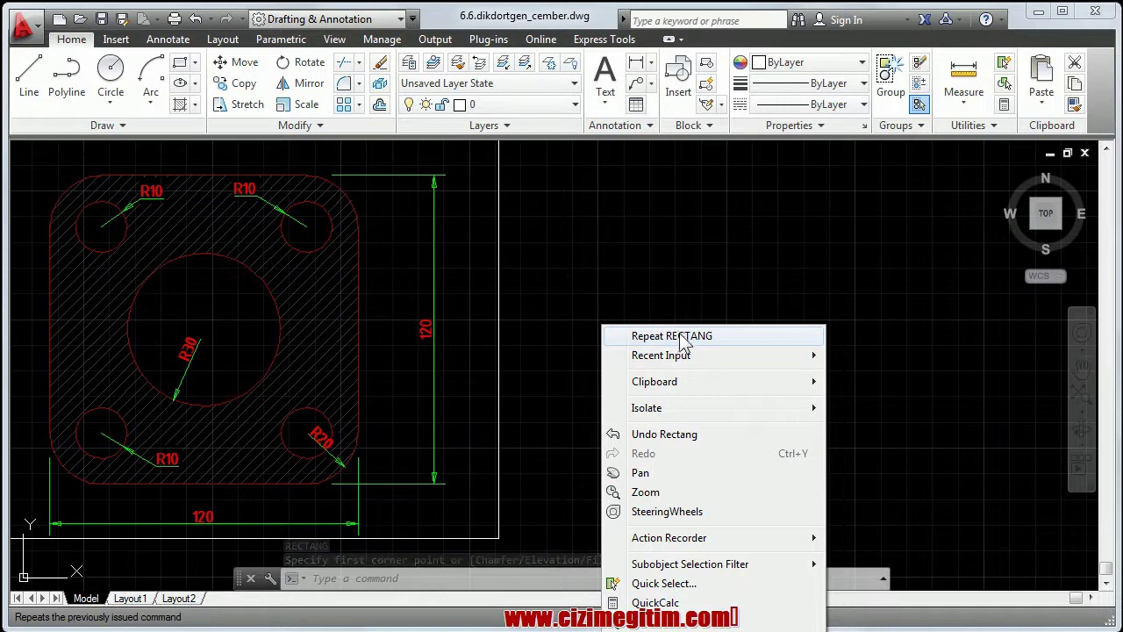
mouse_move(662, 355)
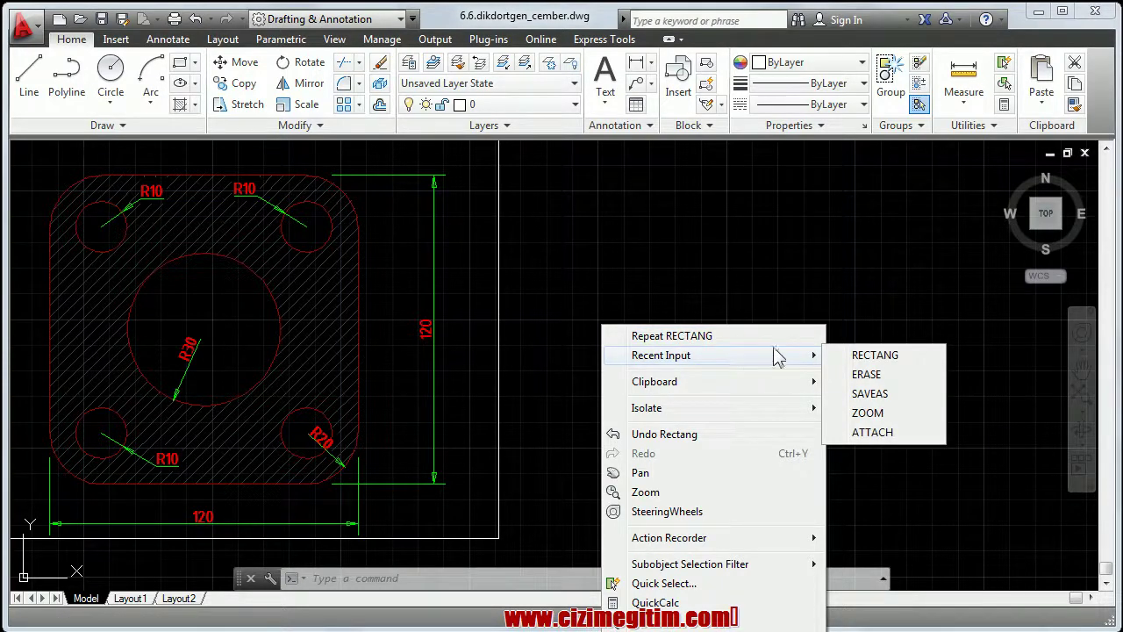
left_click(624, 259)
left_click(626, 260)
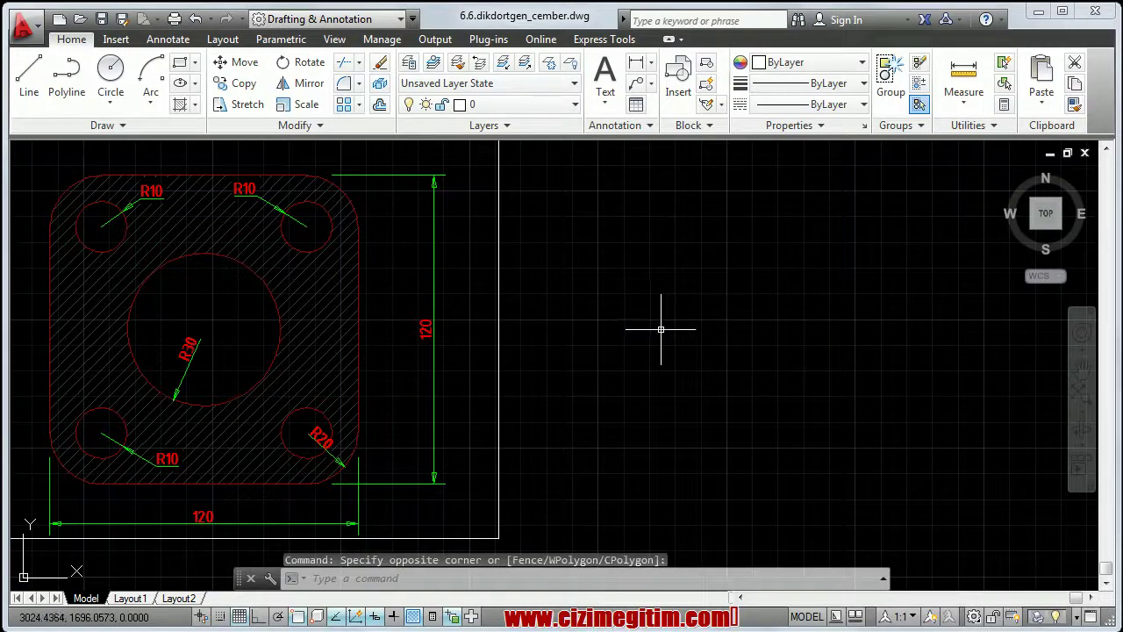
Step: Draw a 120×120 square right of the plate by entering 120 Tab 120
type("REC")
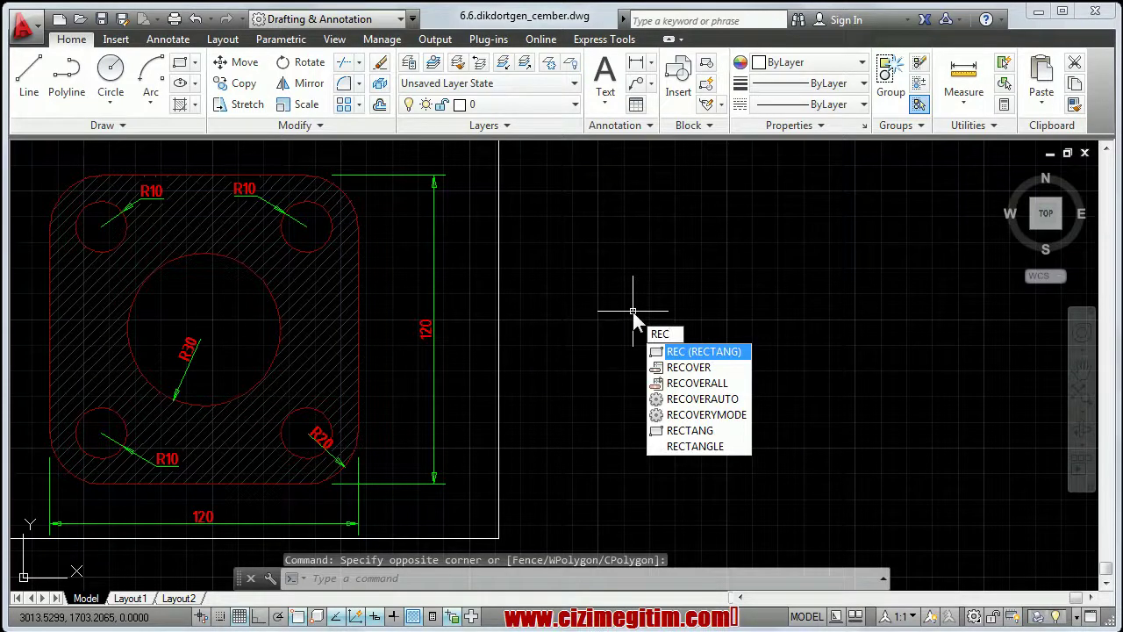
key("Return")
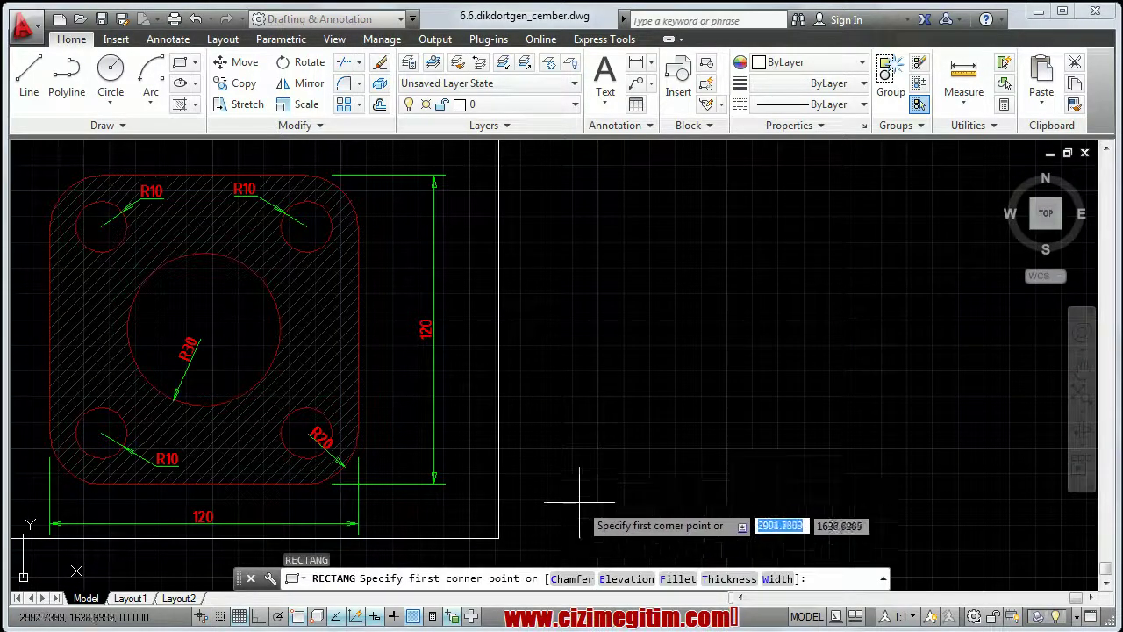
left_click(584, 492)
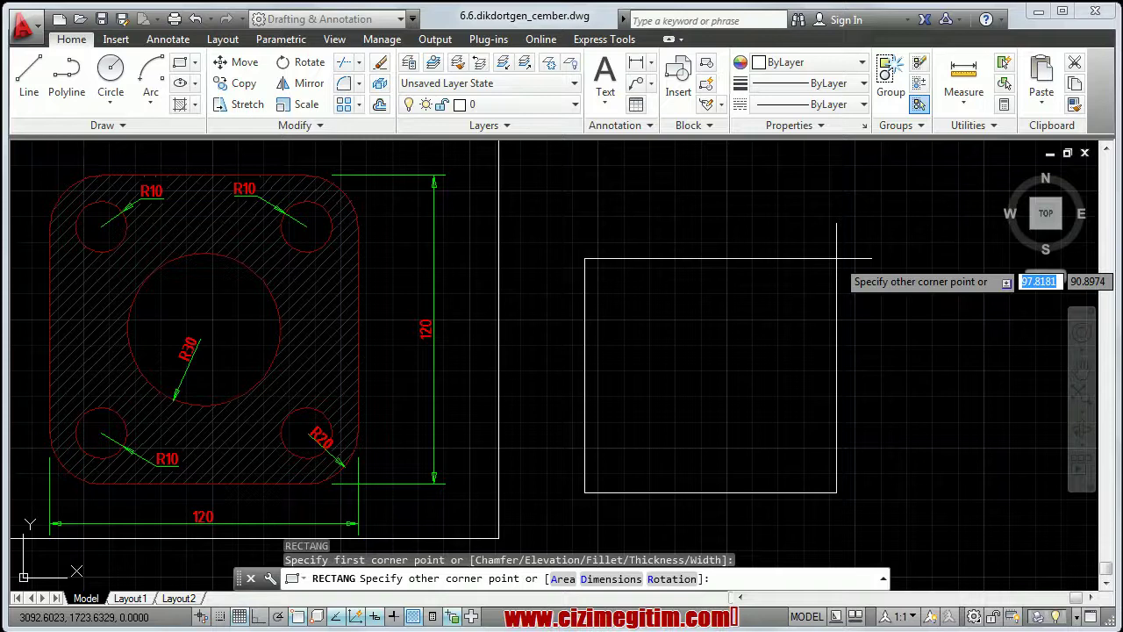
type("120")
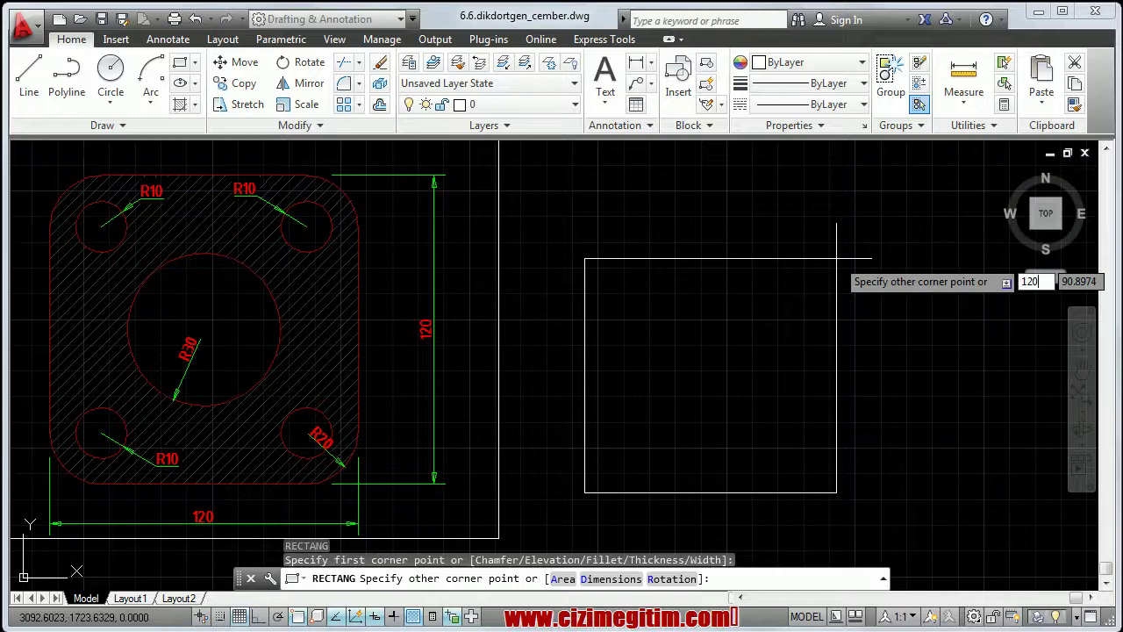
key("Tab")
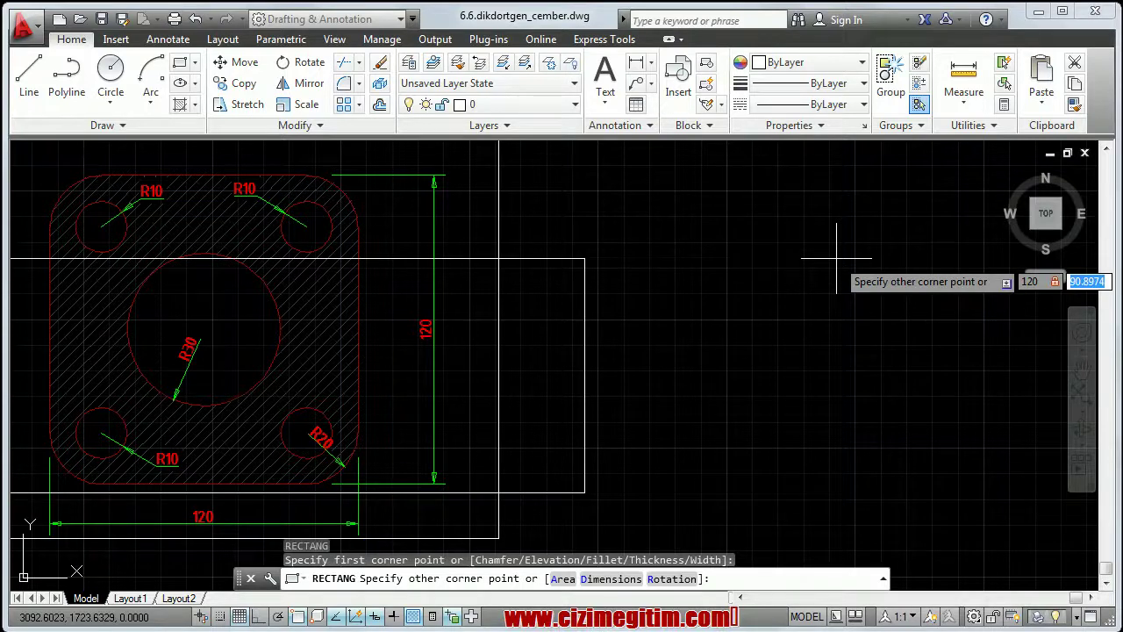
type("120")
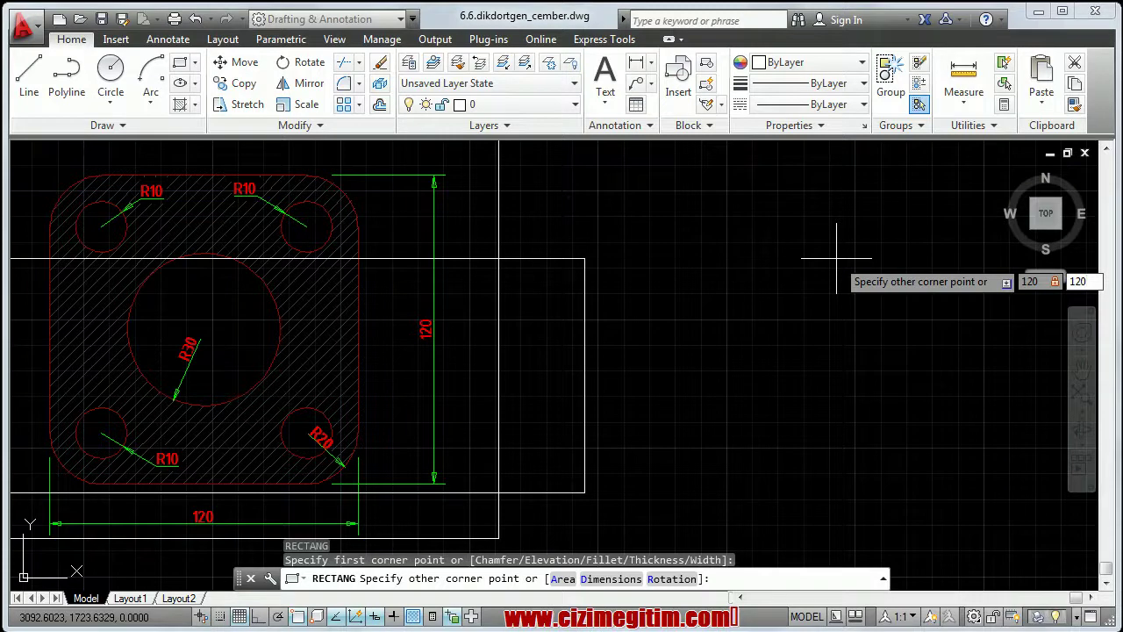
key("Return")
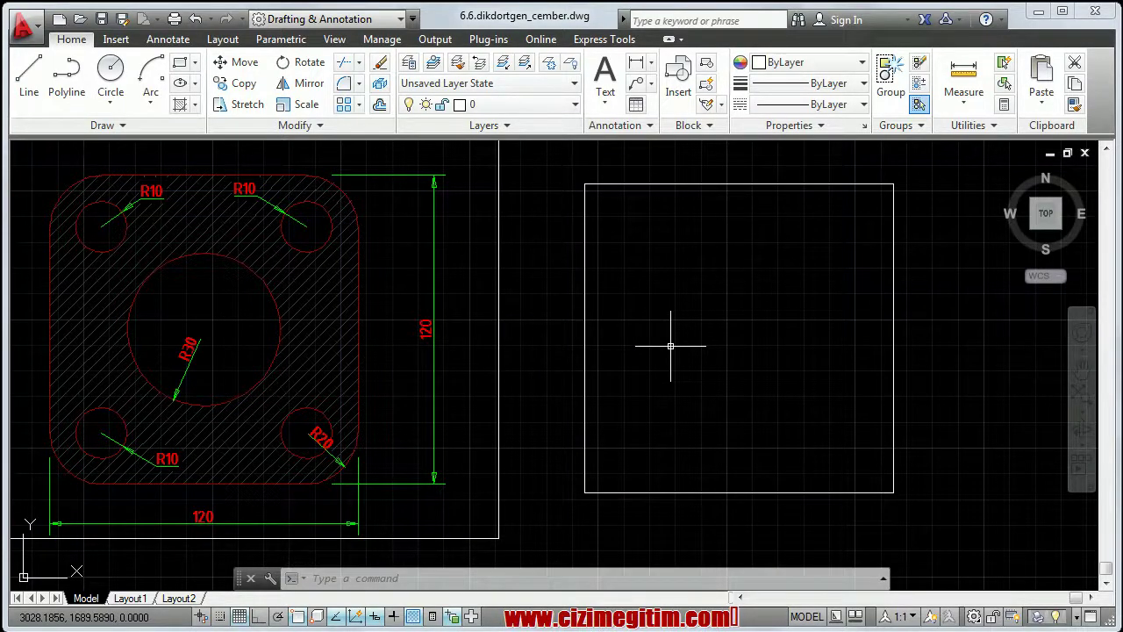
Step: Draw a second square from the first square's lower-left corner to @-120,-120
scroll(684, 346, "down", 3)
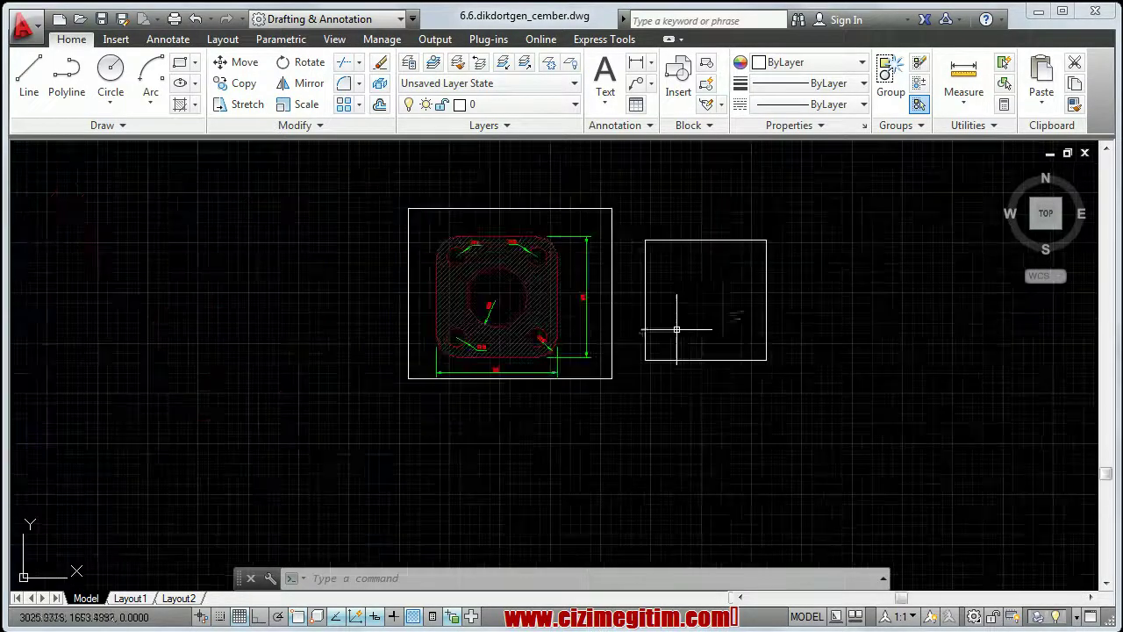
middle_click_drag(684, 346, 568, 342)
scroll(581, 456, "up", 2)
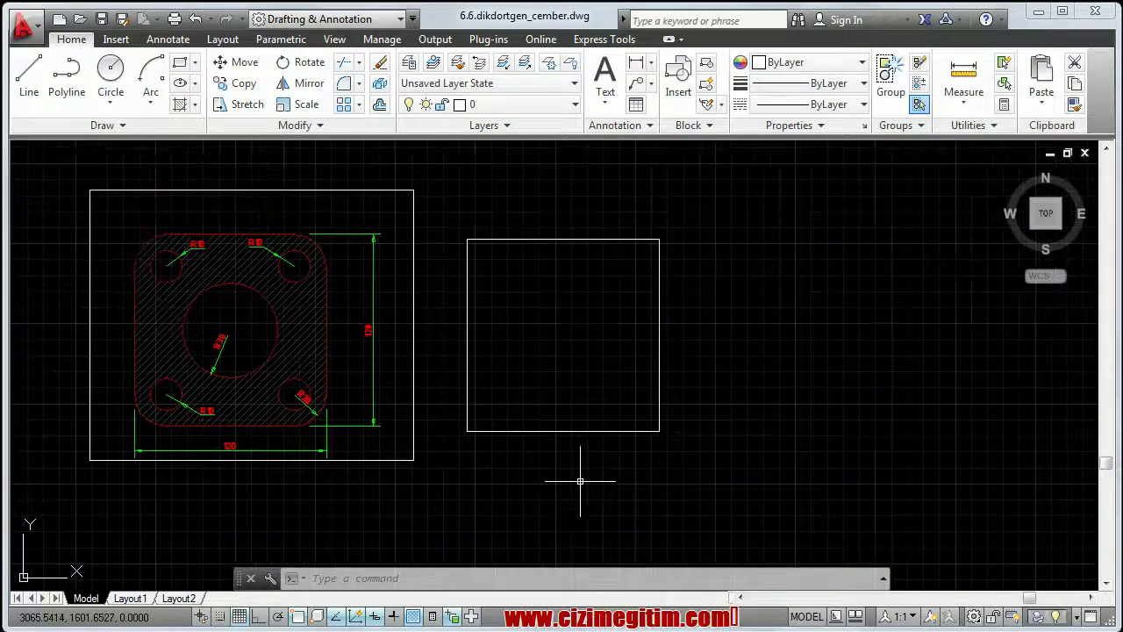
scroll(580, 481, "up", 2)
mouse_move(585, 421)
middle_mouse_down()
mouse_move(585, 443)
mouse_move(572, 381)
middle_mouse_up()
scroll(585, 443, "down", 2)
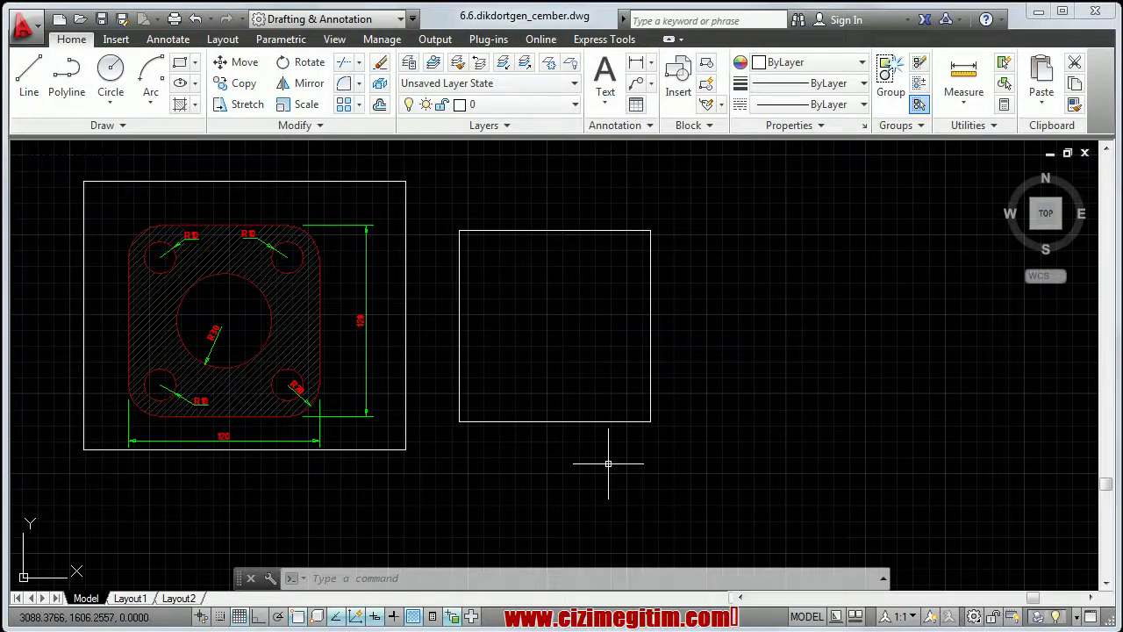
type("rec")
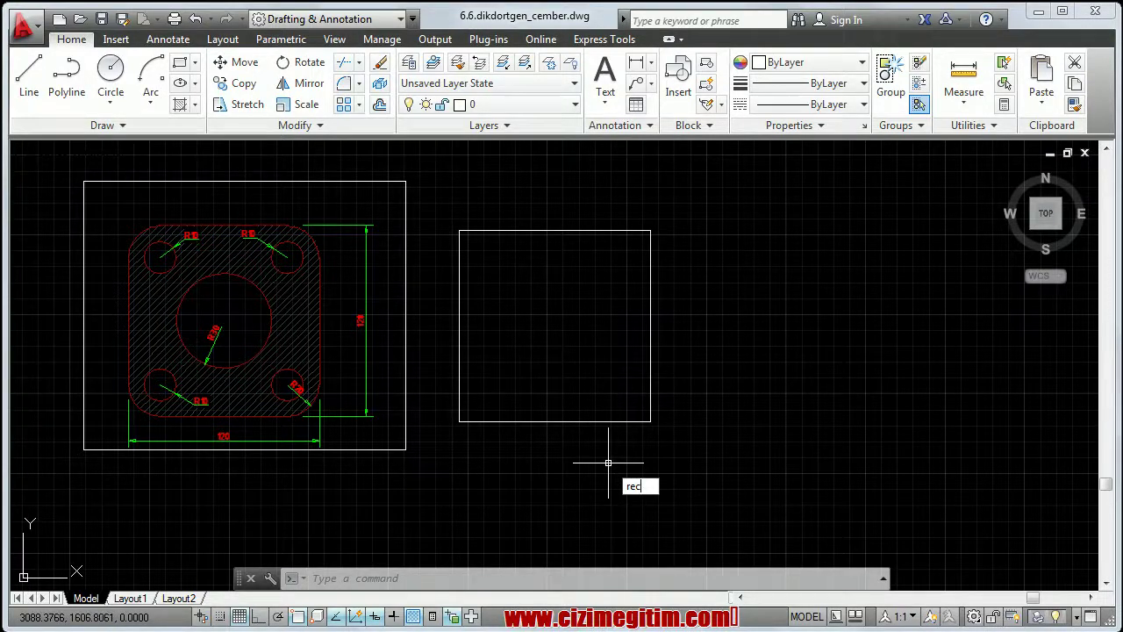
key("Return")
left_click(460, 422)
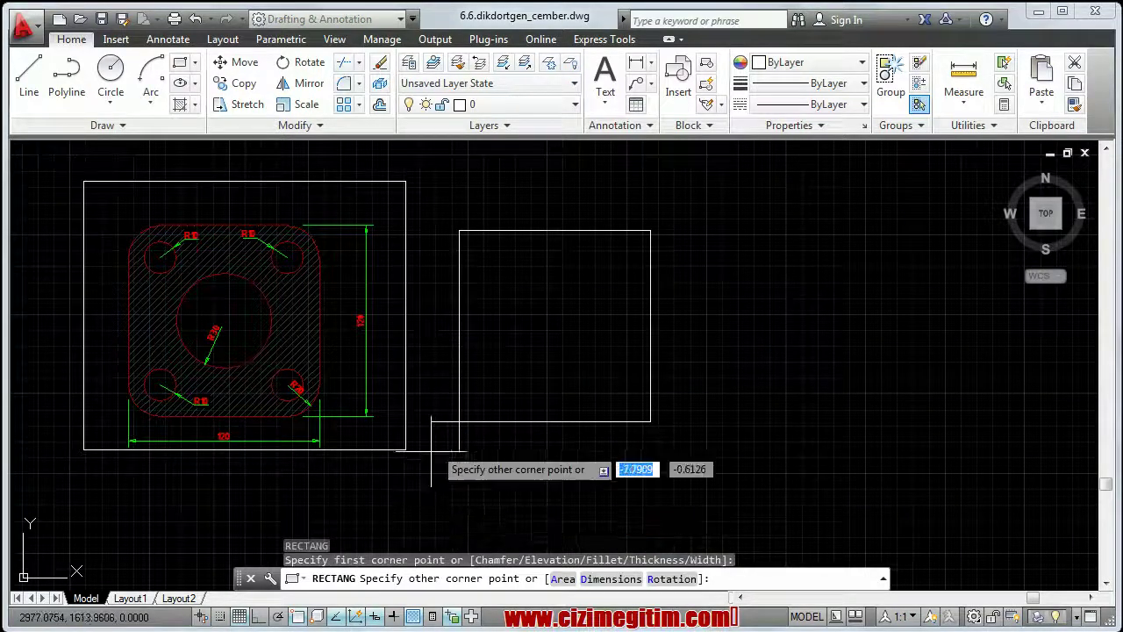
mouse_move(364, 518)
middle_mouse_down()
mouse_move(380, 378)
mouse_move(357, 450)
middle_mouse_up()
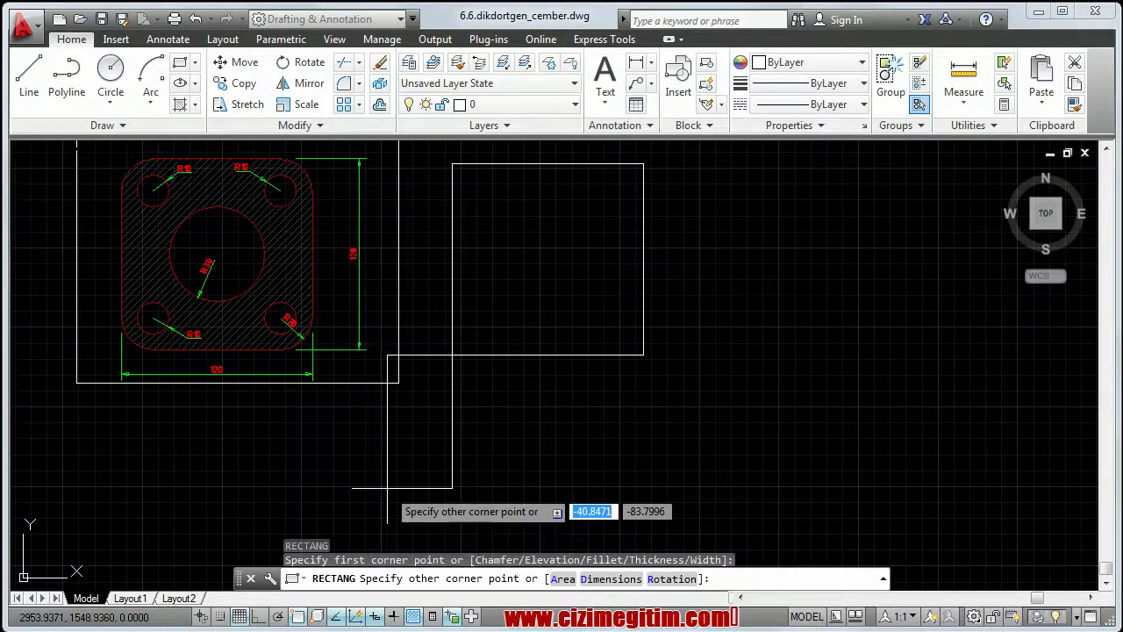
type("@")
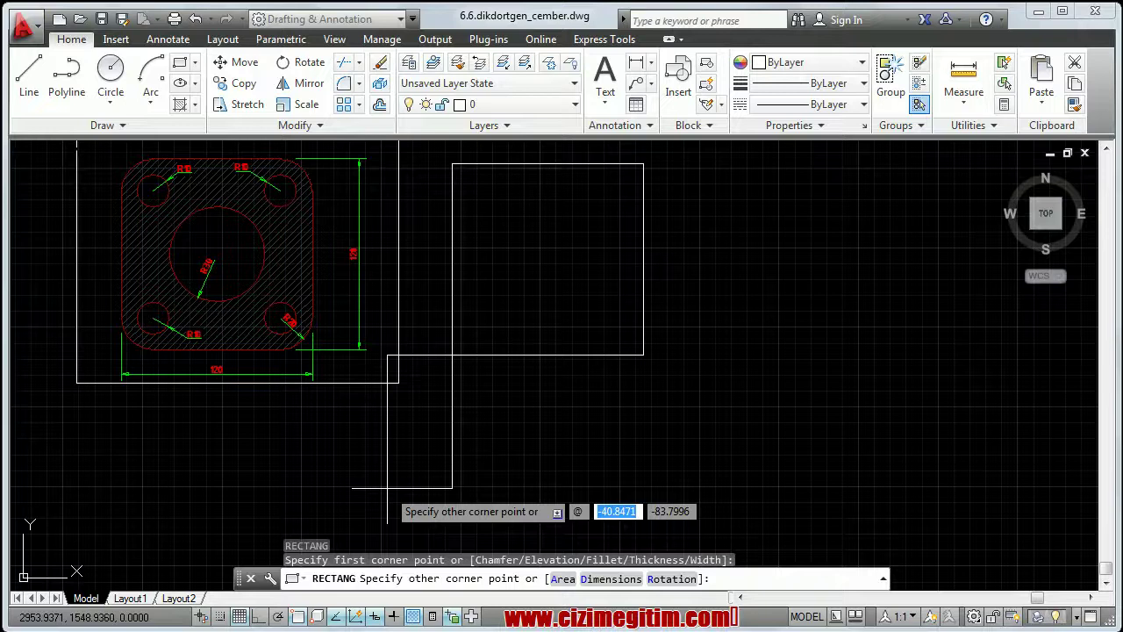
type("-120")
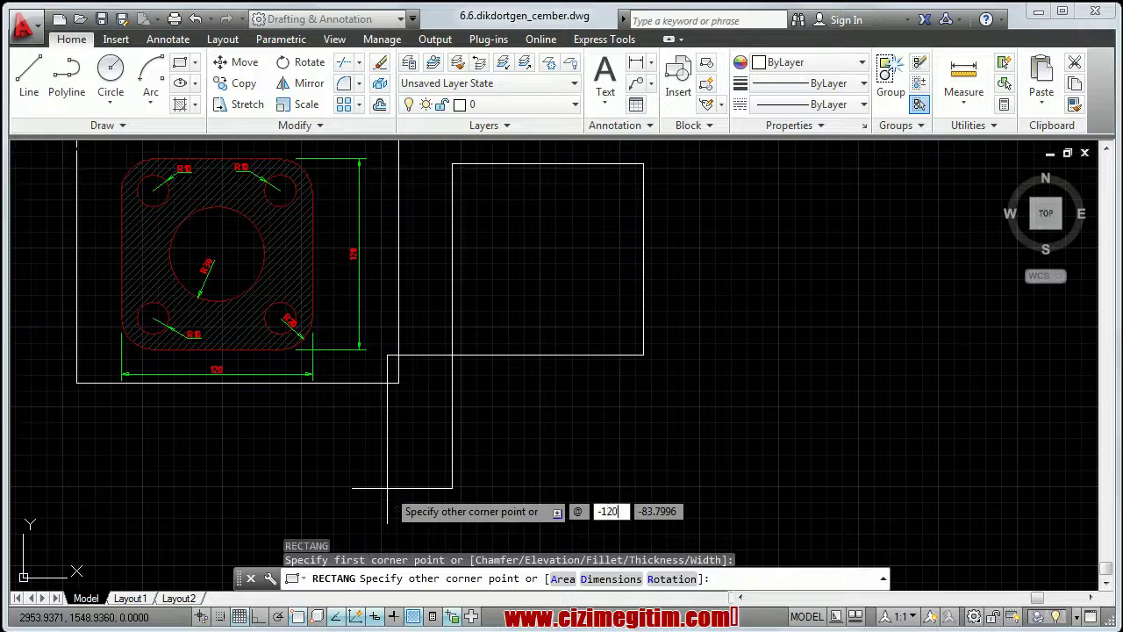
key("Tab")
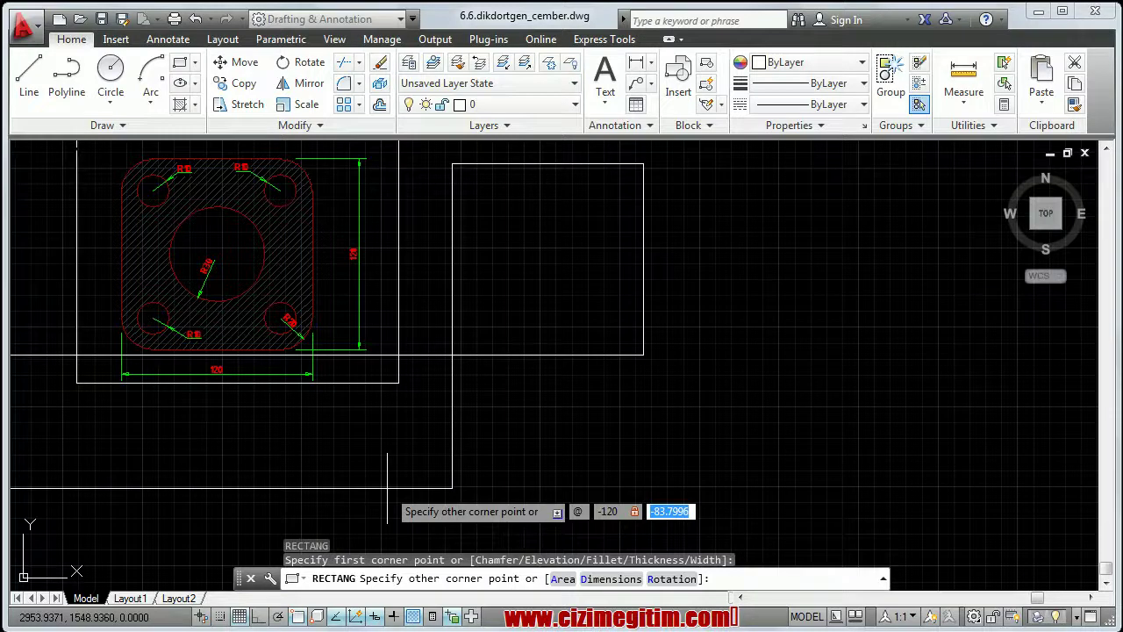
type("-120")
key("Return")
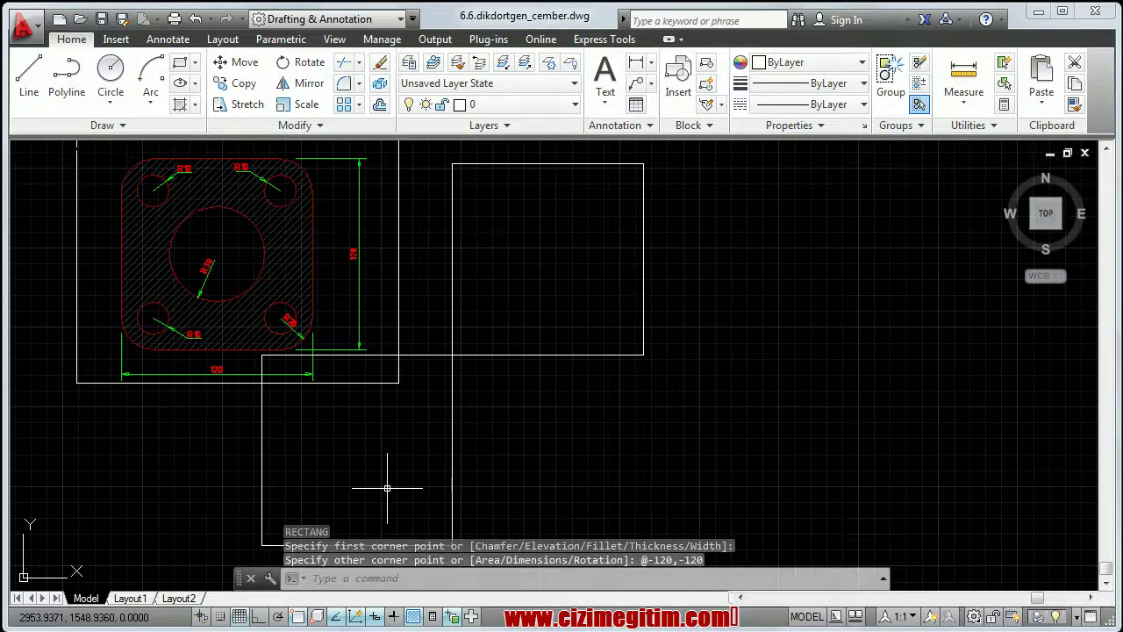
Step: Window-select the lower 120×120 square and delete it
scroll(509, 350, "down", 2)
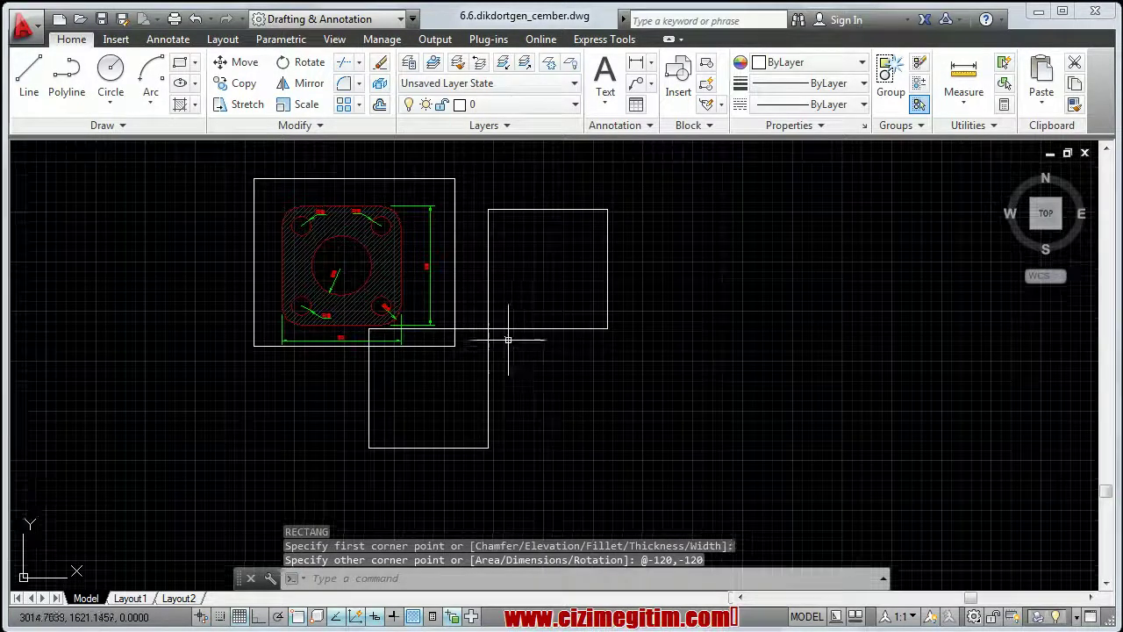
left_click(540, 410)
left_click(459, 397)
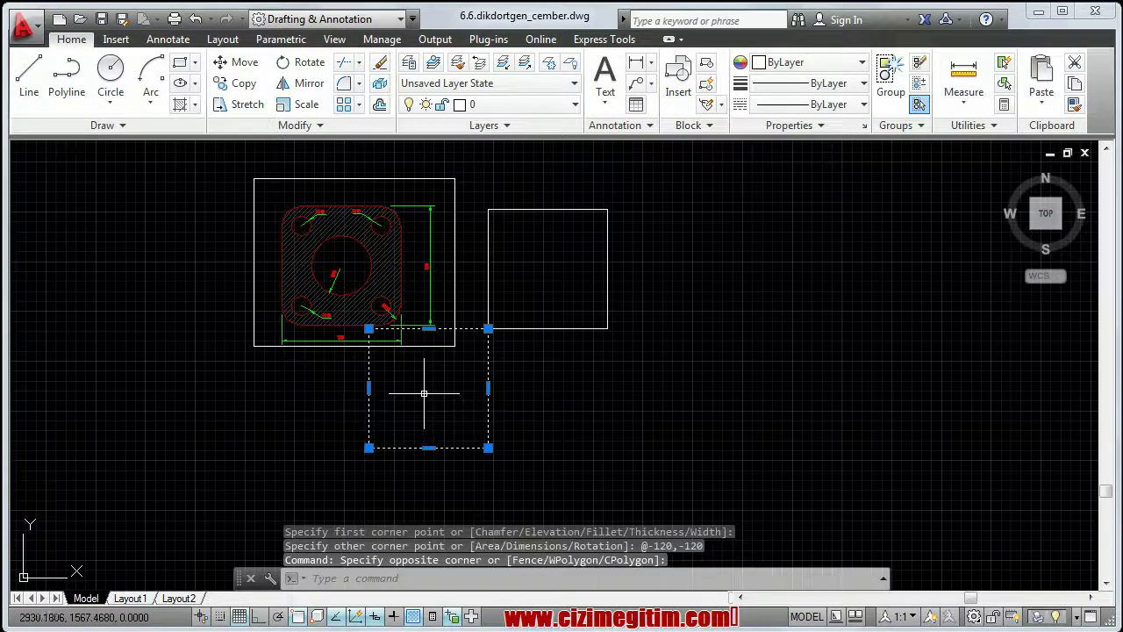
key("Delete")
Step: Crossing-select and delete the upper square, then centre the plate drawing on screen
scroll(534, 356, "up", 2)
scroll(517, 377, "down", 1)
left_click(509, 402)
left_click(459, 358)
key("Delete")
scroll(436, 374, "up", 2)
middle_click_drag(436, 373, 563, 400)
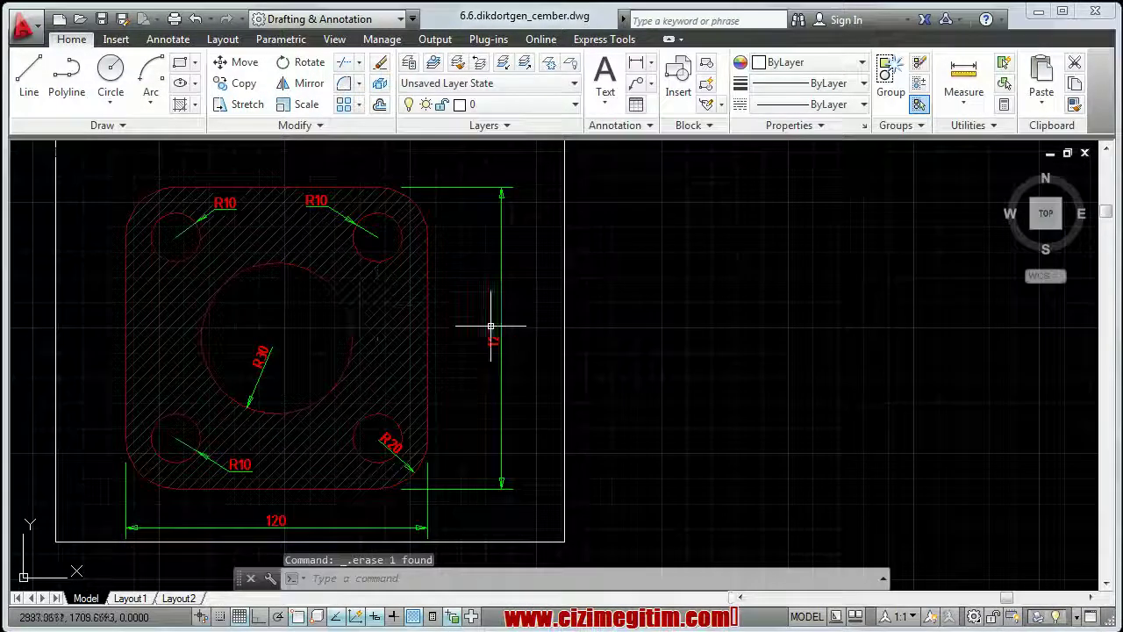